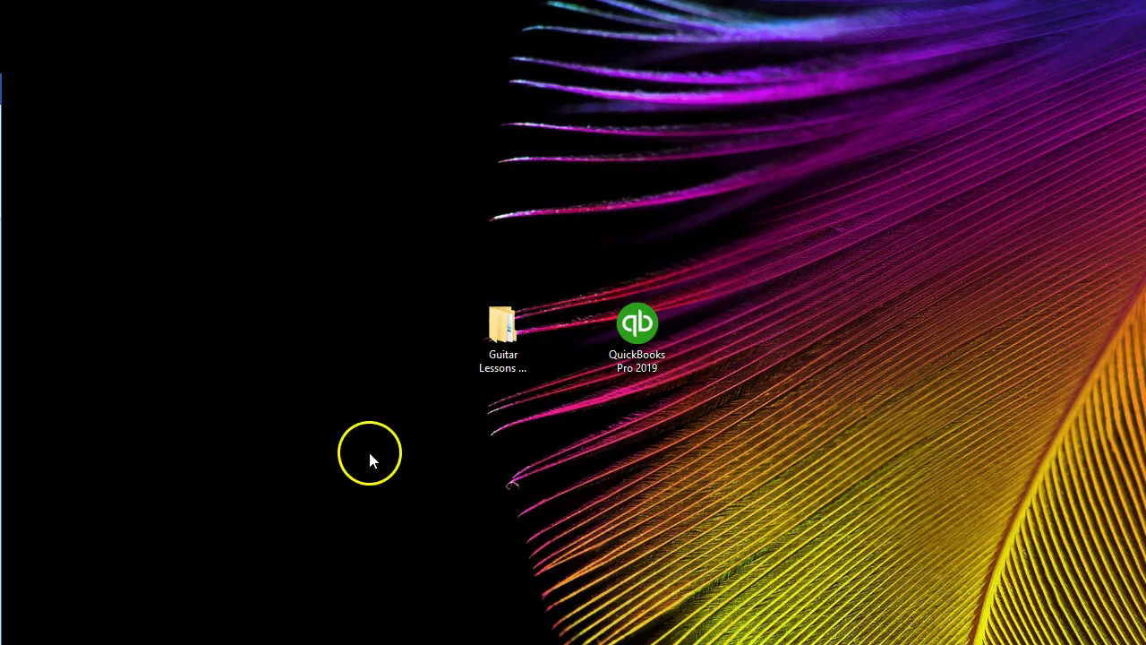
# Open the Guitar Lessons & Equipment .qbw company file from the QB 1 folder in QuickBooks Data File and display the open window list.
pyautogui.doubleClick(502, 340)
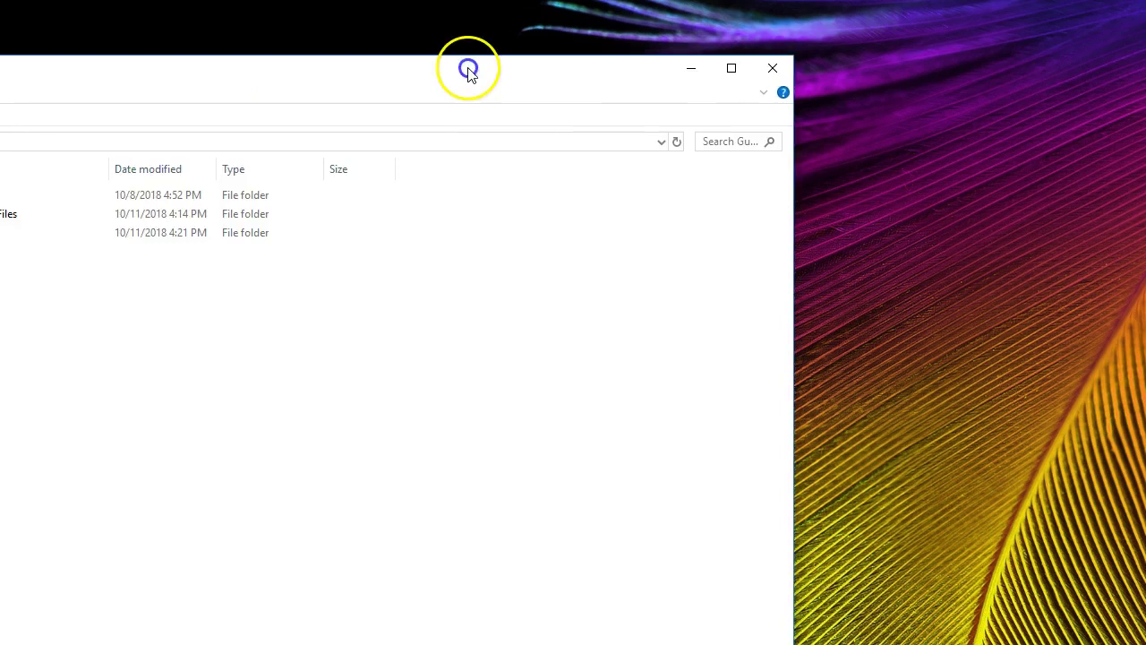
pyautogui.moveTo(468, 69); pyautogui.dragTo(743, 26)
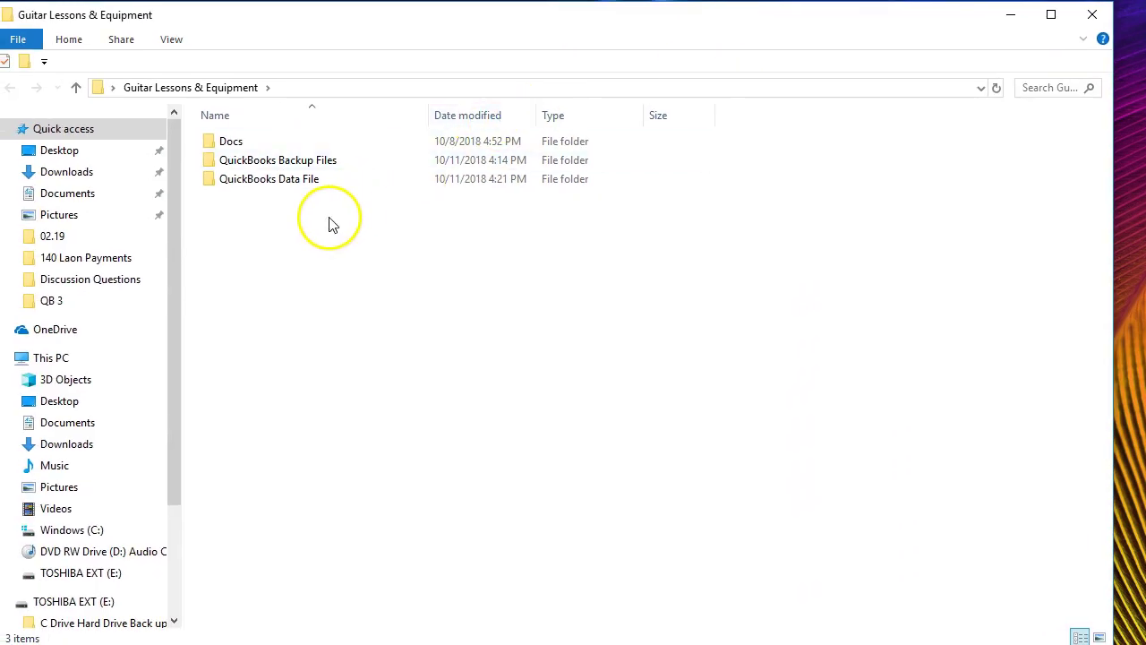
pyautogui.doubleClick(266, 180)
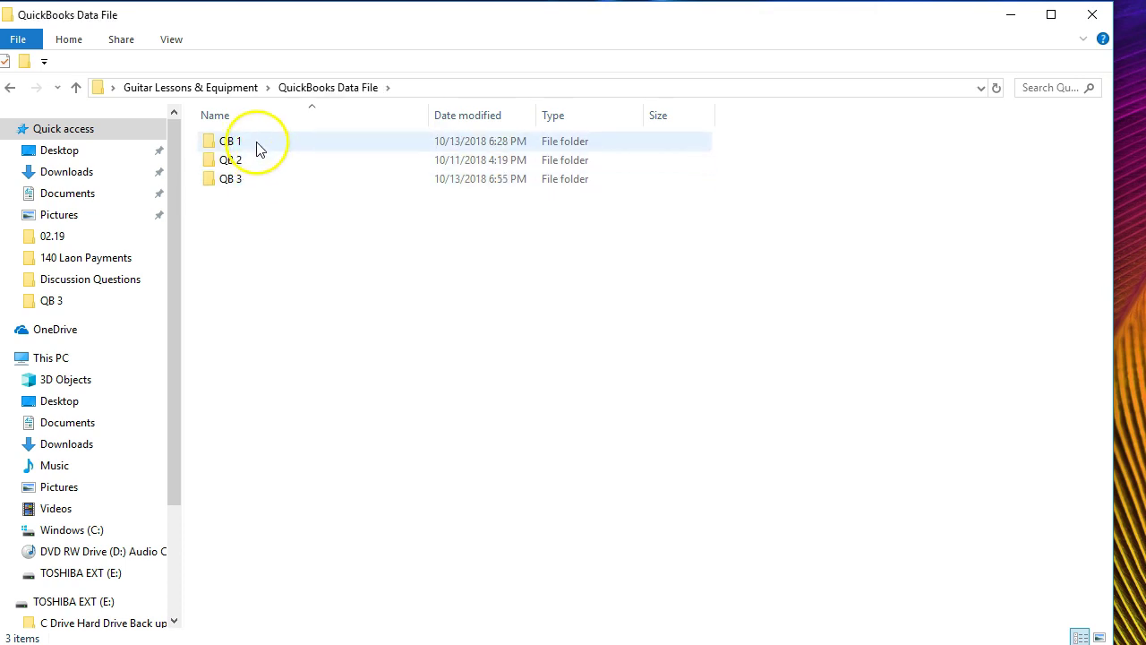
pyautogui.doubleClick(257, 146)
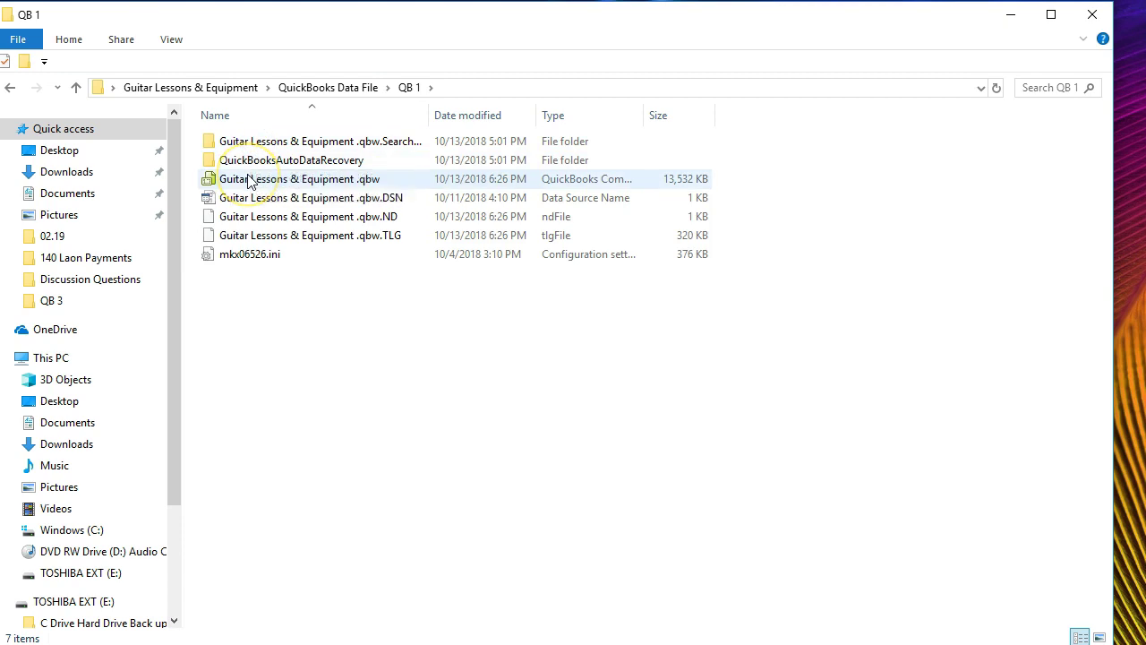
pyautogui.doubleClick(250, 179)
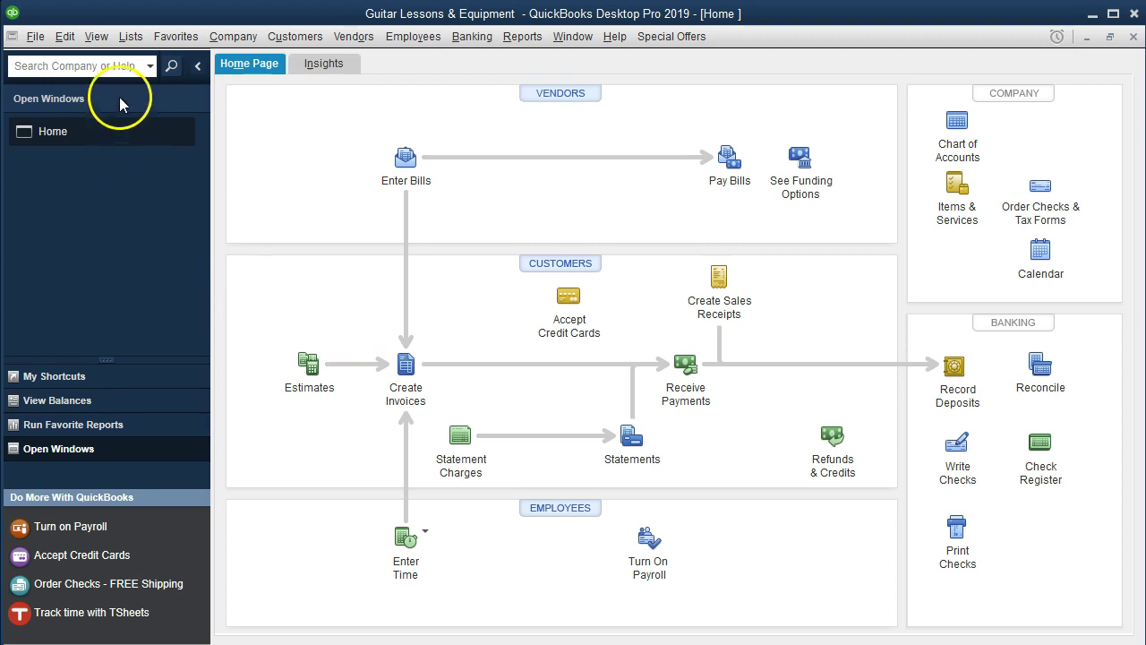
pyautogui.click(96, 37)
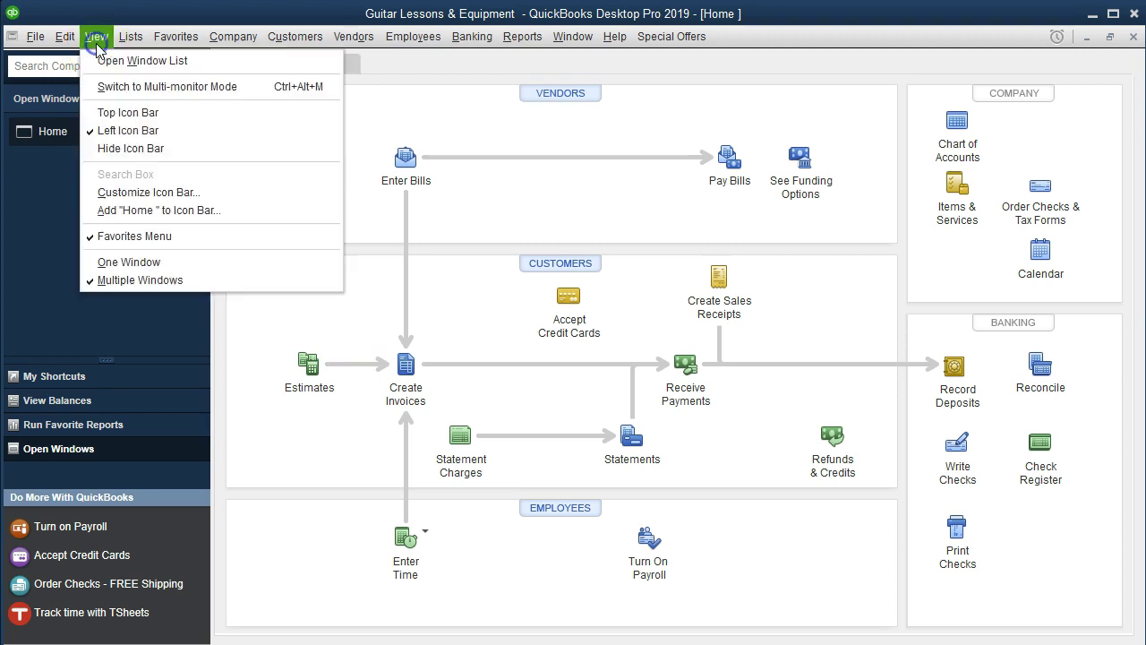
pyautogui.click(212, 64)
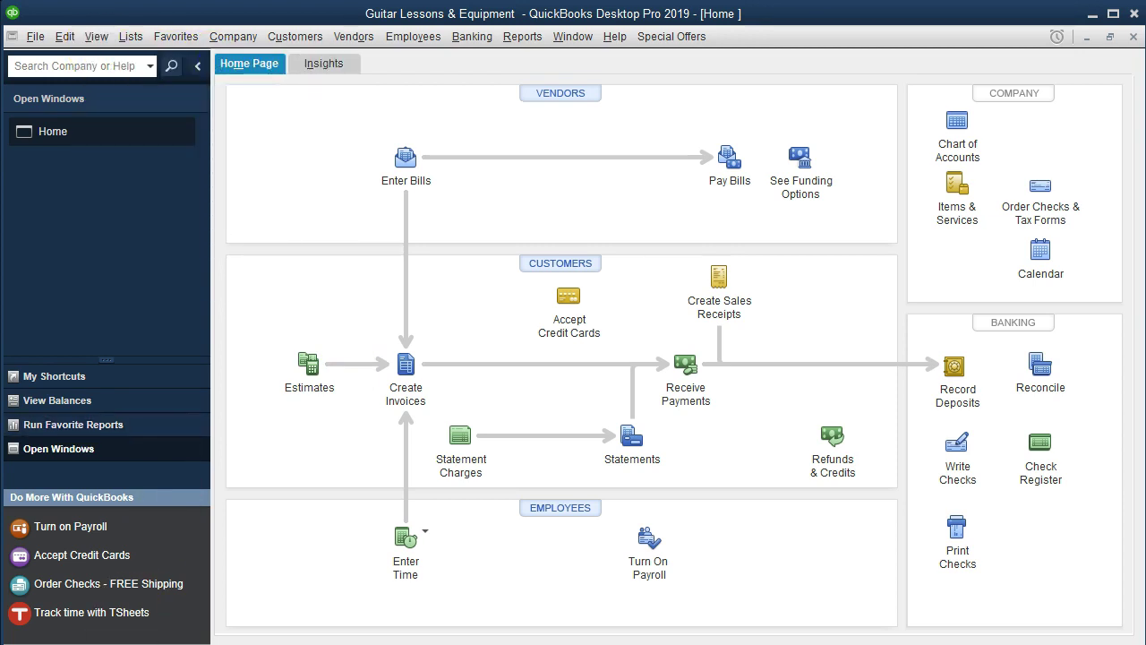
# Switch to the Word document Open Items Jan. 2019.docx, review the Visa Credit Card 1/31 item, and return to QuickBooks.
pyautogui.hotkey('alt', 'Tab')
pyautogui.scroll(3, 300, 524)
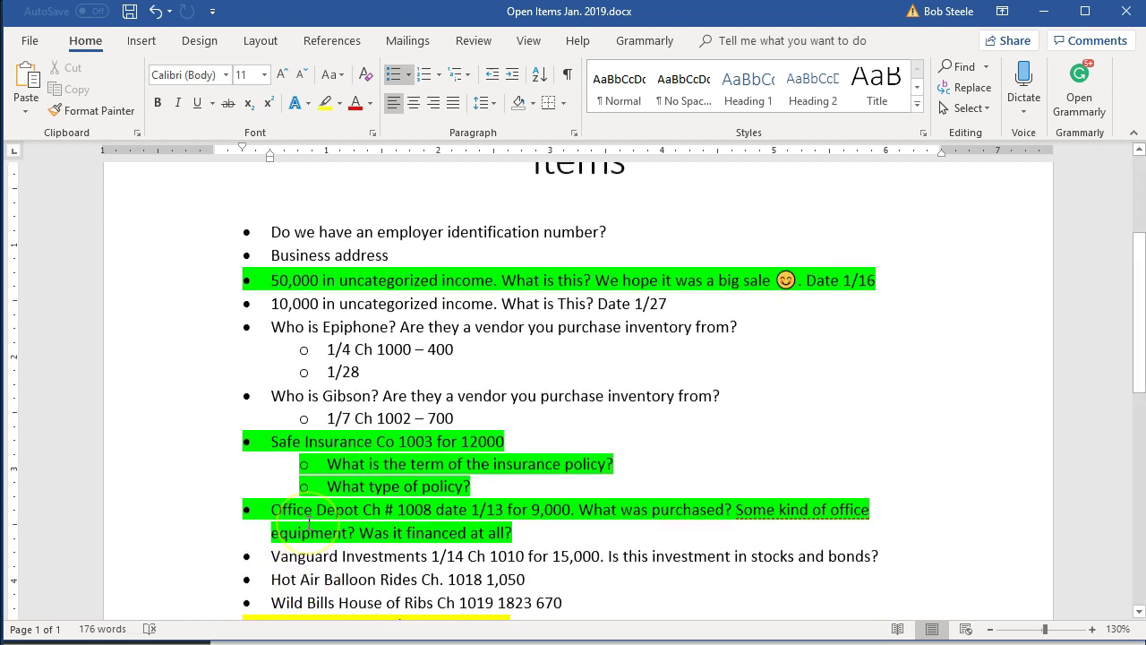
pyautogui.scroll(-5, 309, 524)
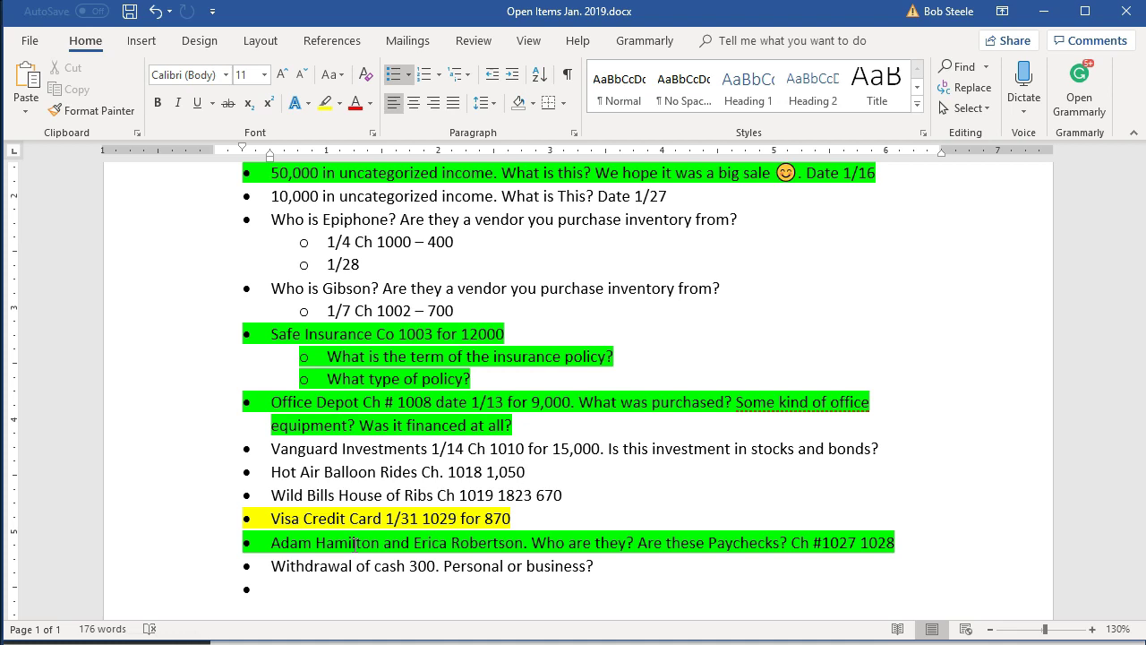
pyautogui.click(513, 521)
pyautogui.click(1010, 622)
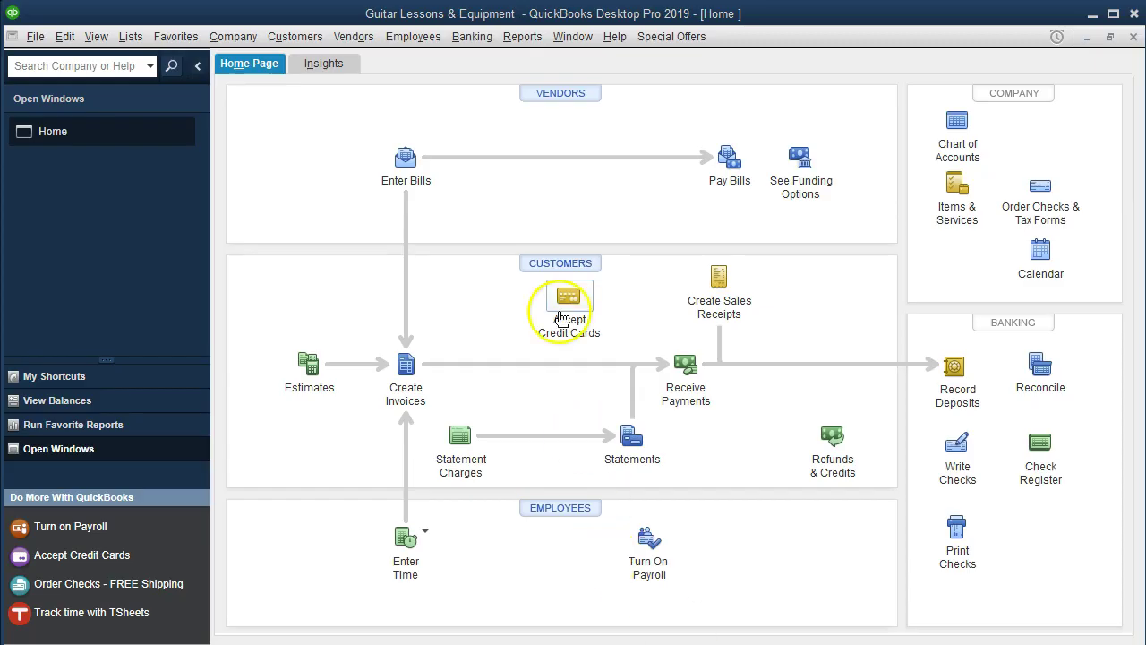
# Run a standard Balance Sheet report customized to the date range 01/01/2019 to 02/28/2019.
pyautogui.click(522, 35)
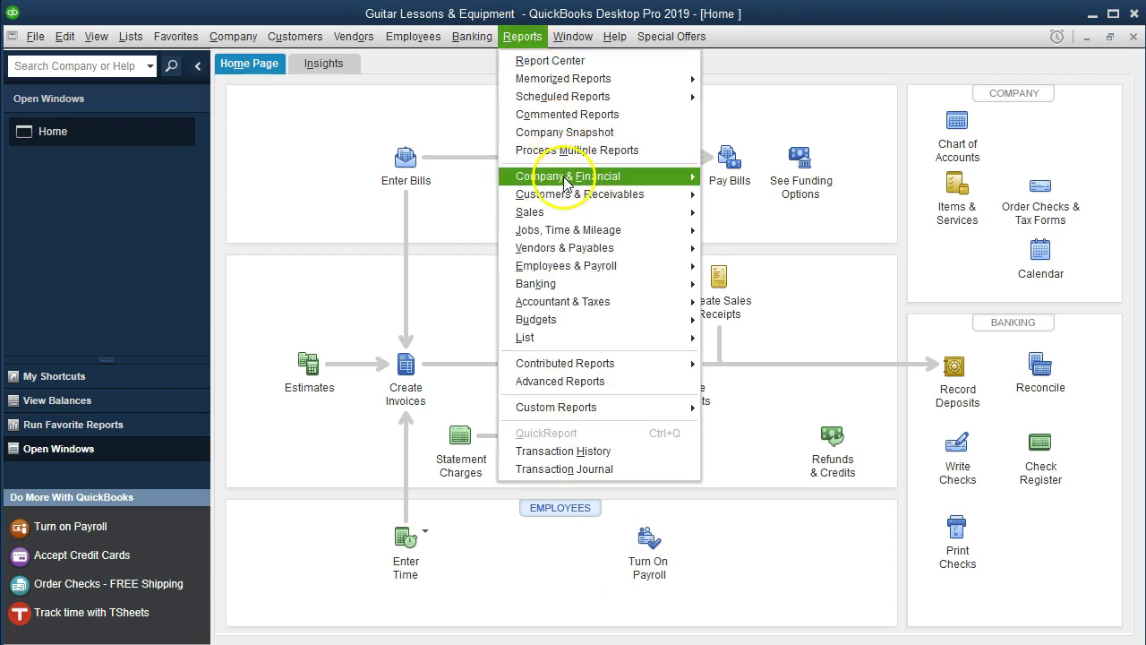
pyautogui.moveTo(565, 183)
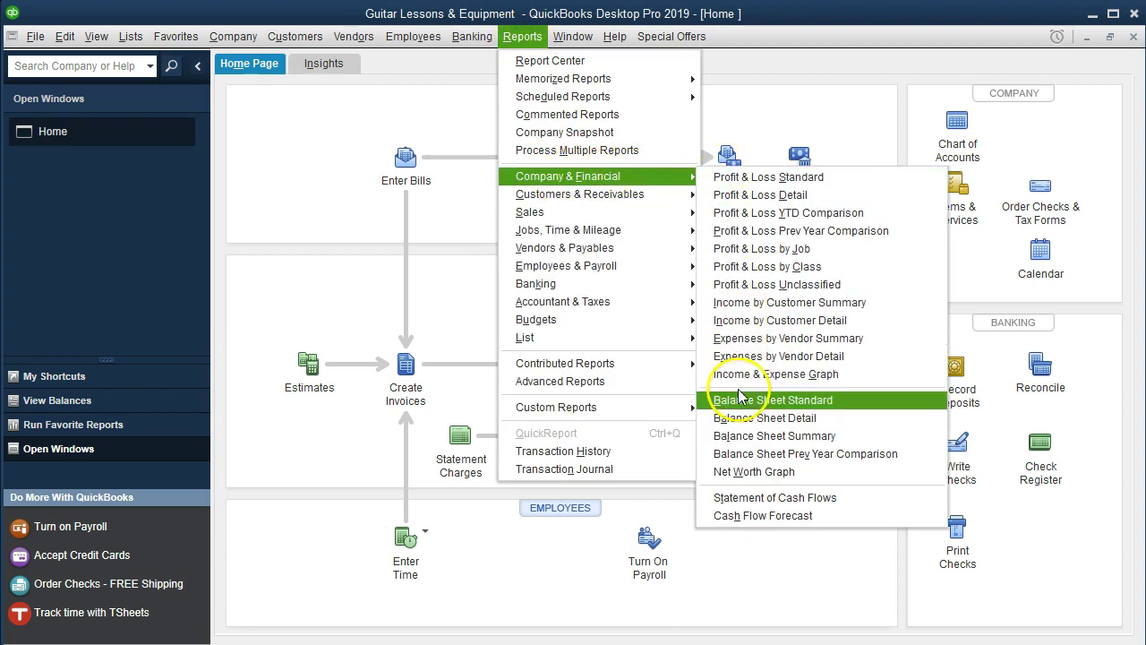
pyautogui.click(818, 399)
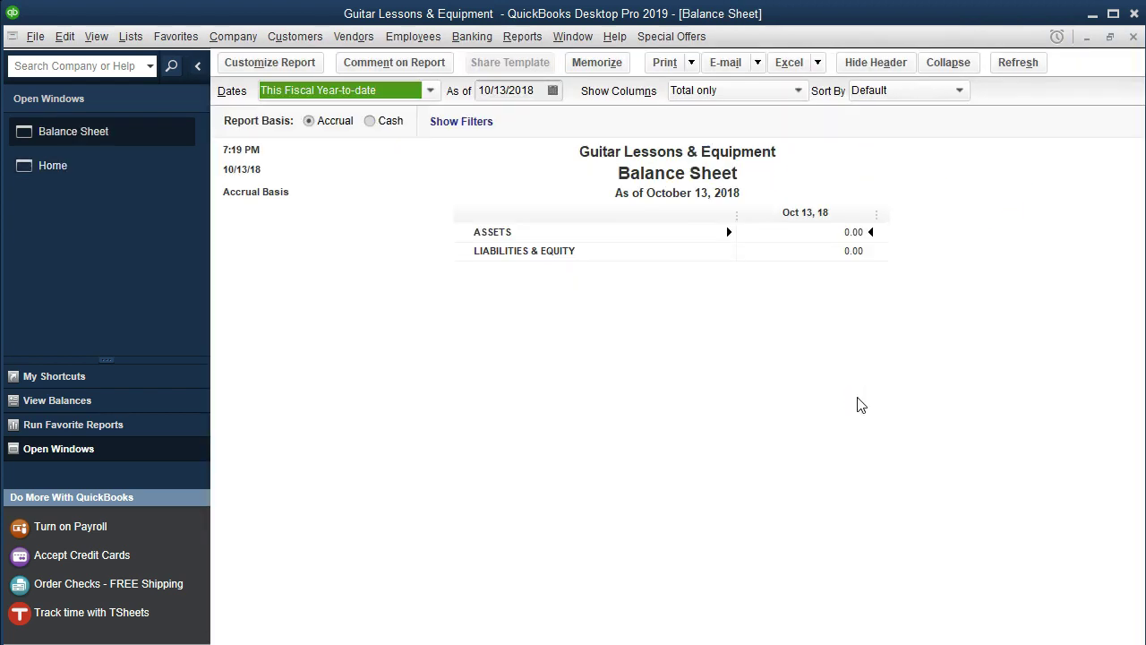
pyautogui.click(309, 64)
pyautogui.press('Tab')
pyautogui.write('01012019')
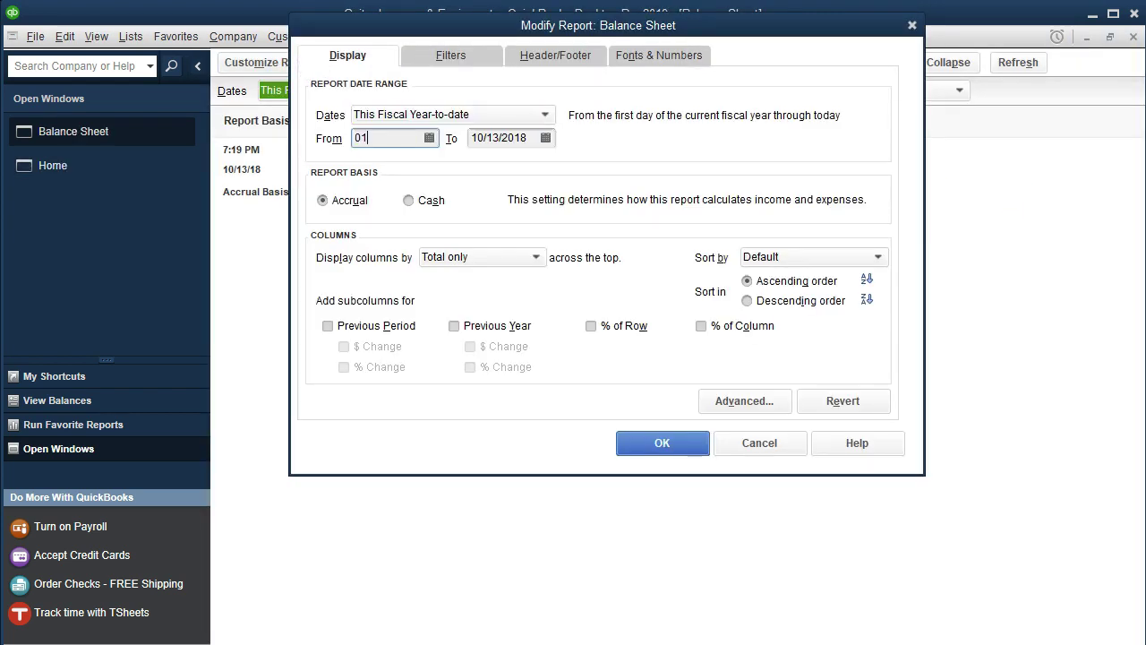
pyautogui.press('Tab')
pyautogui.write('02/28/2019')
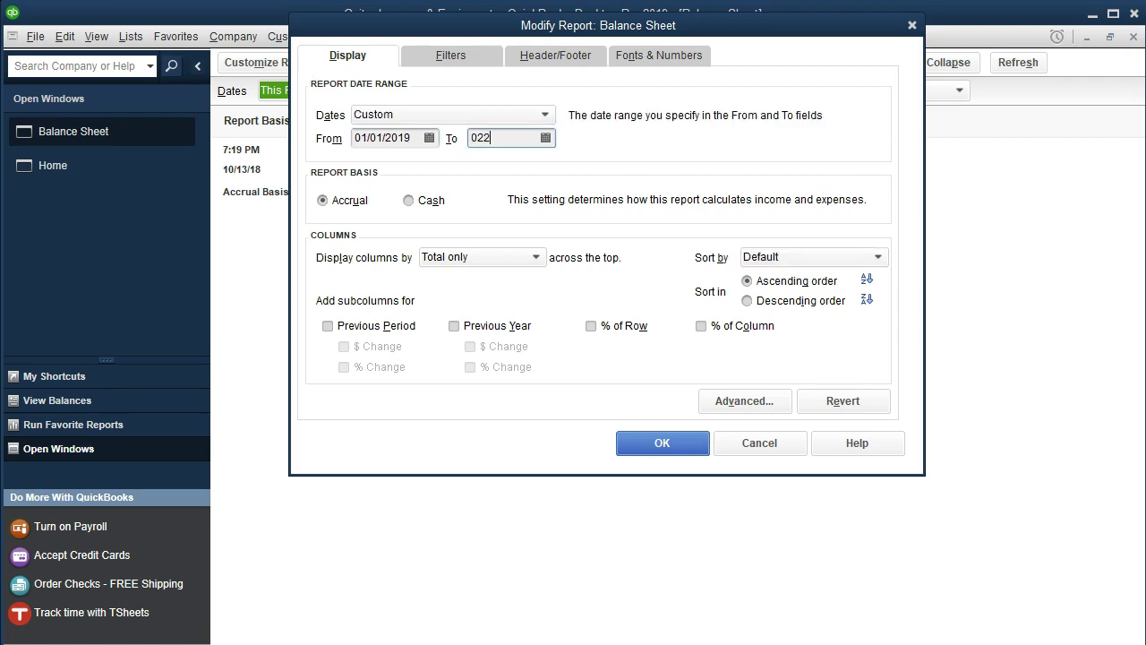
pyautogui.press('Tab')
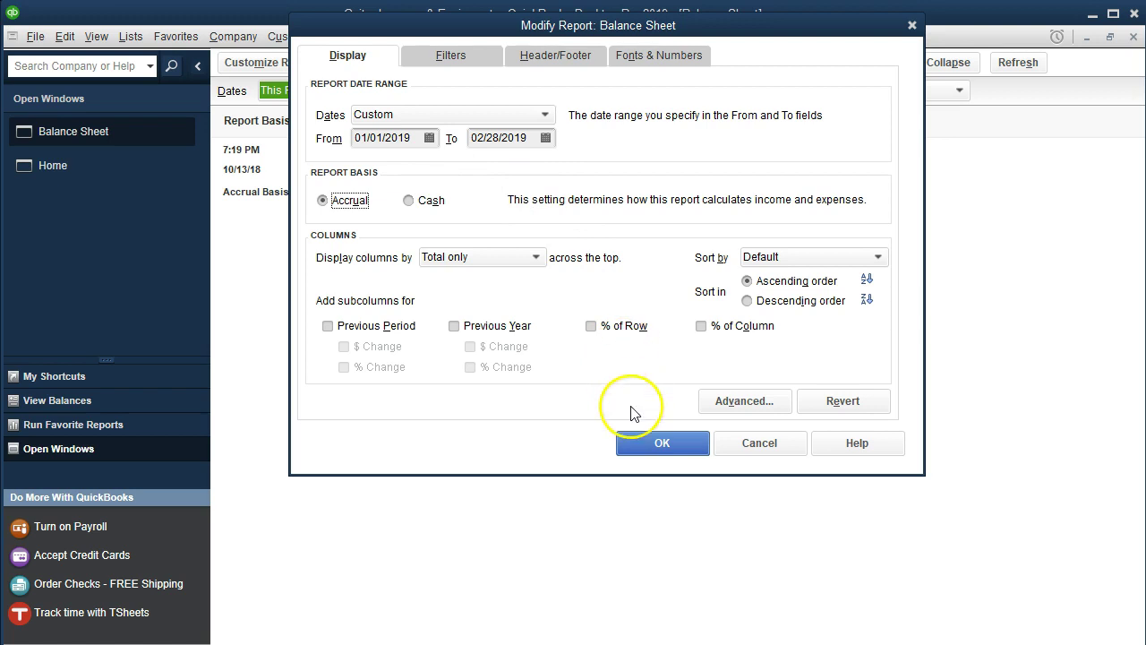
pyautogui.click(632, 447)
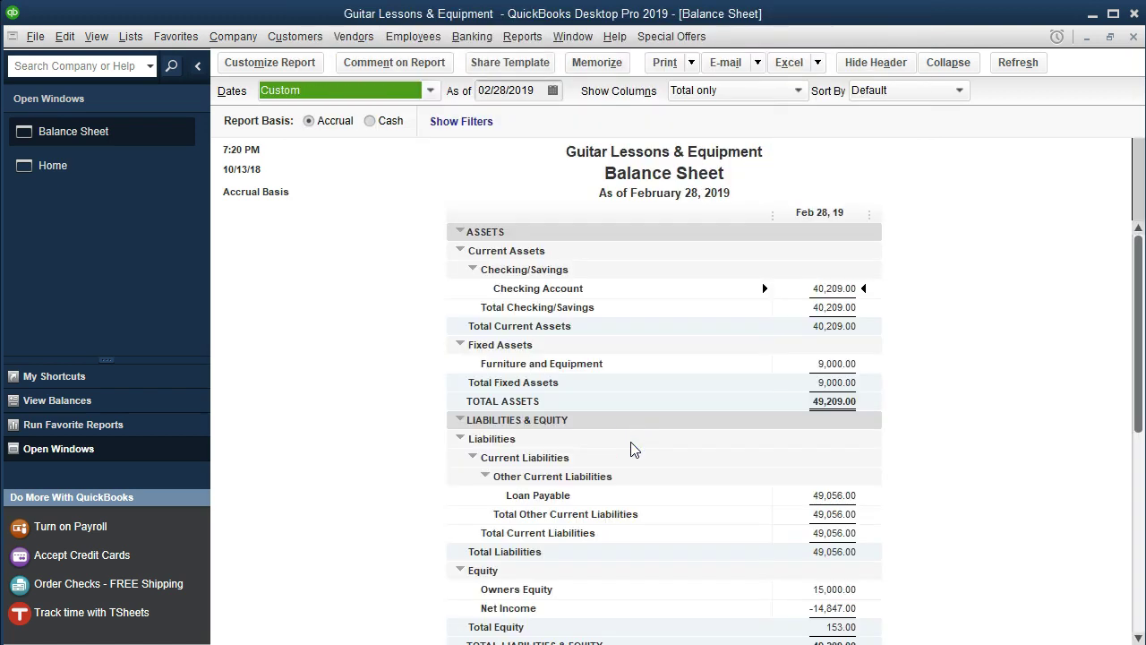
# Drill into the Checking Account balance, examine the 01/31/2019 Visa Credit Card check's amount and split account, and close the detail report.
pyautogui.doubleClick(800, 288)
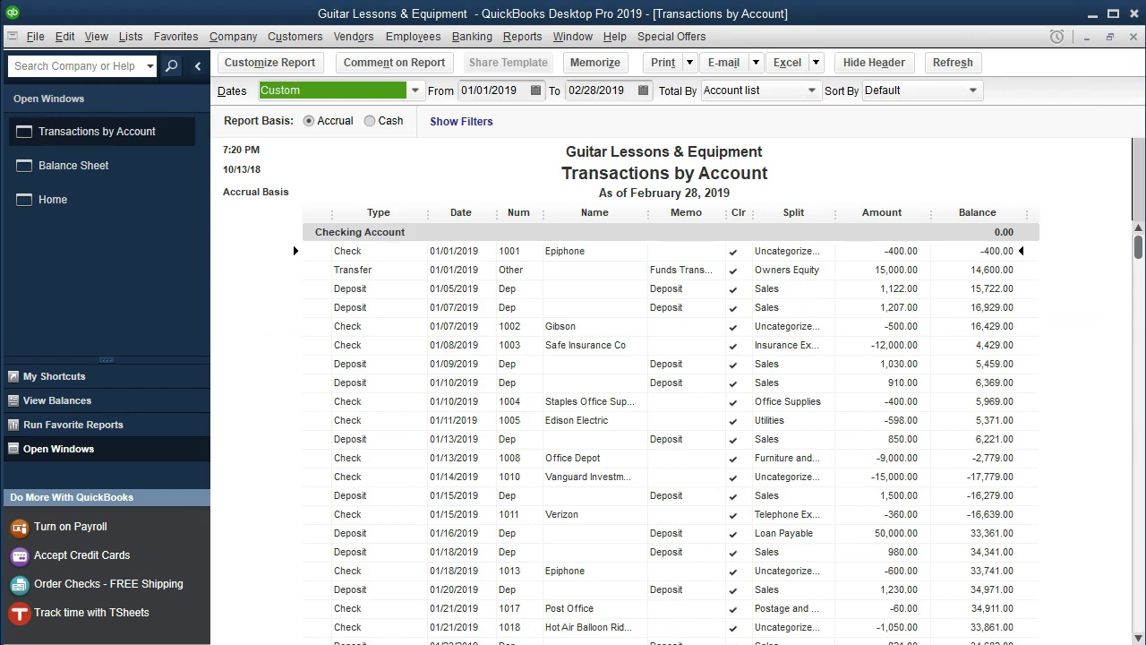
pyautogui.click(361, 620)
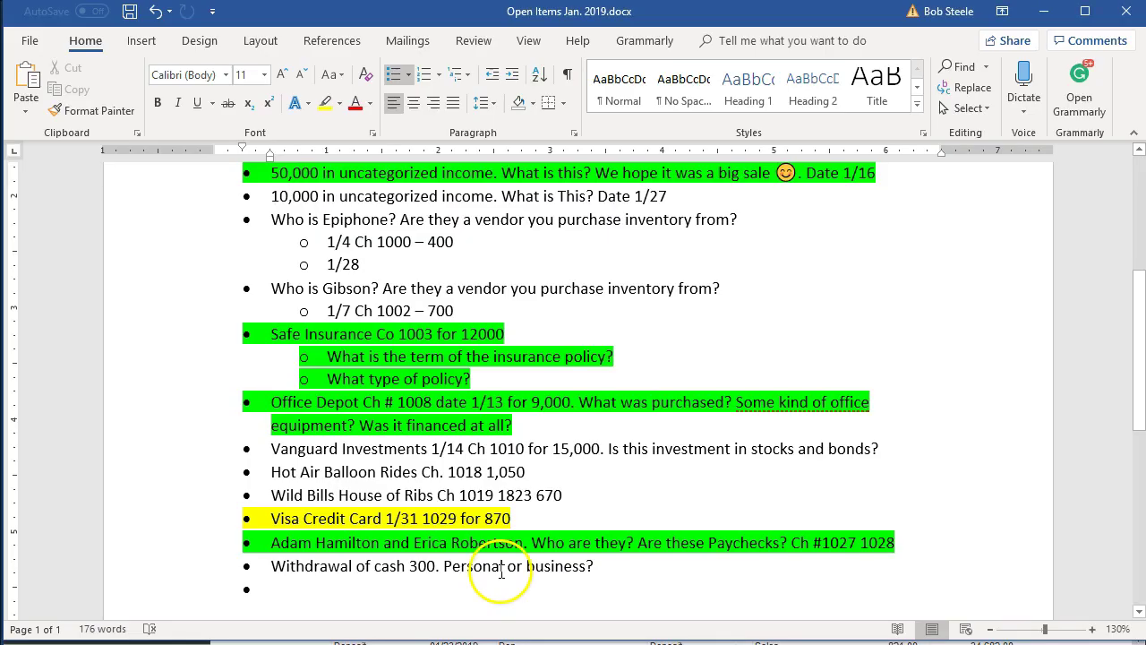
pyautogui.click(1043, 11)
pyautogui.scroll(-4, 798, 359)
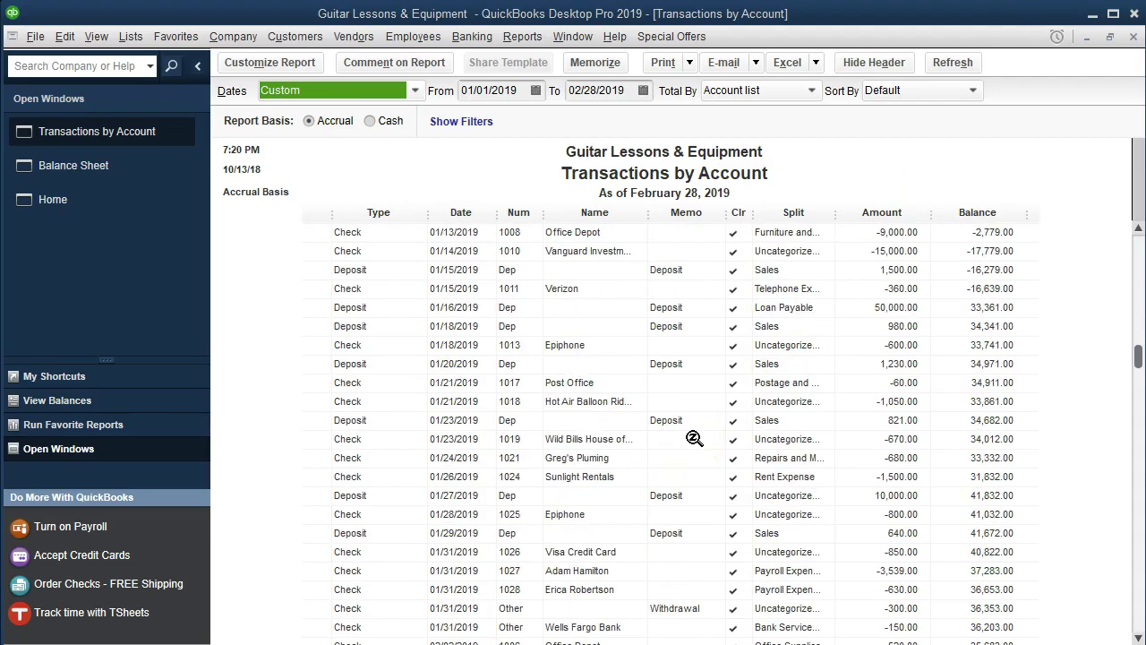
pyautogui.click(615, 576)
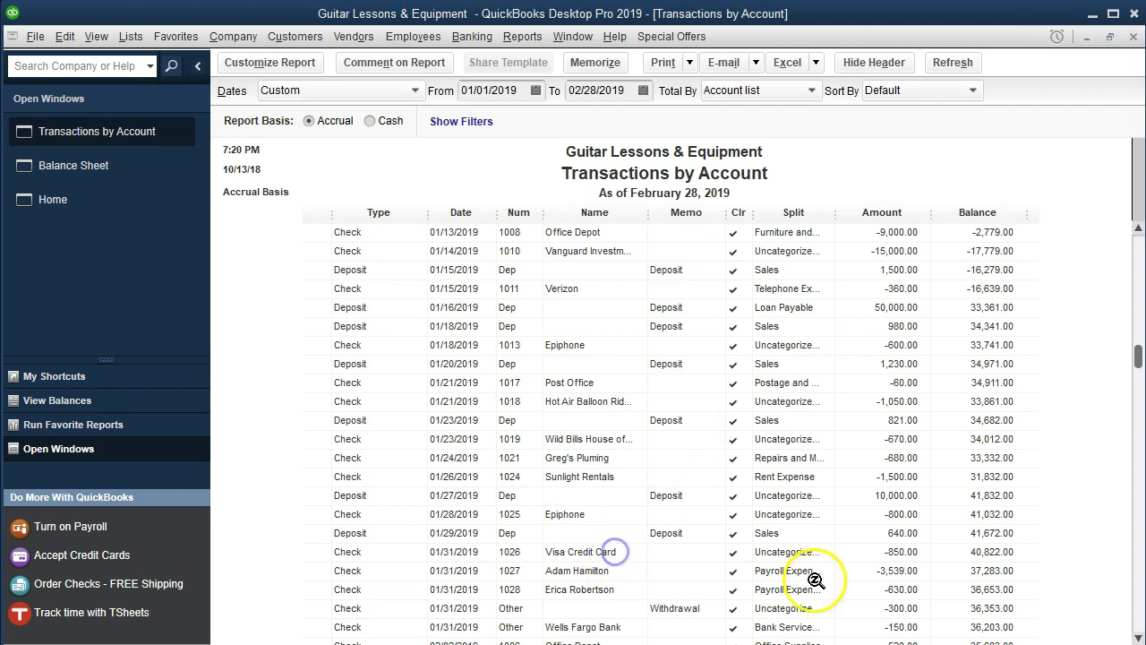
pyautogui.click(868, 553)
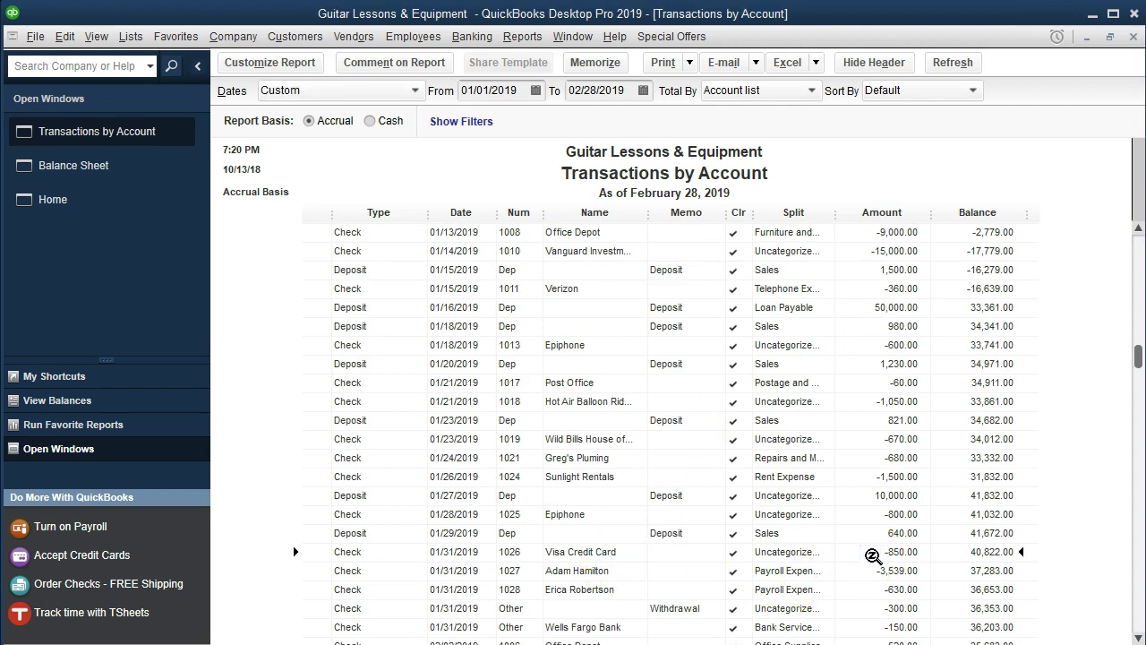
pyautogui.moveTo(873, 557); pyautogui.dragTo(821, 558)
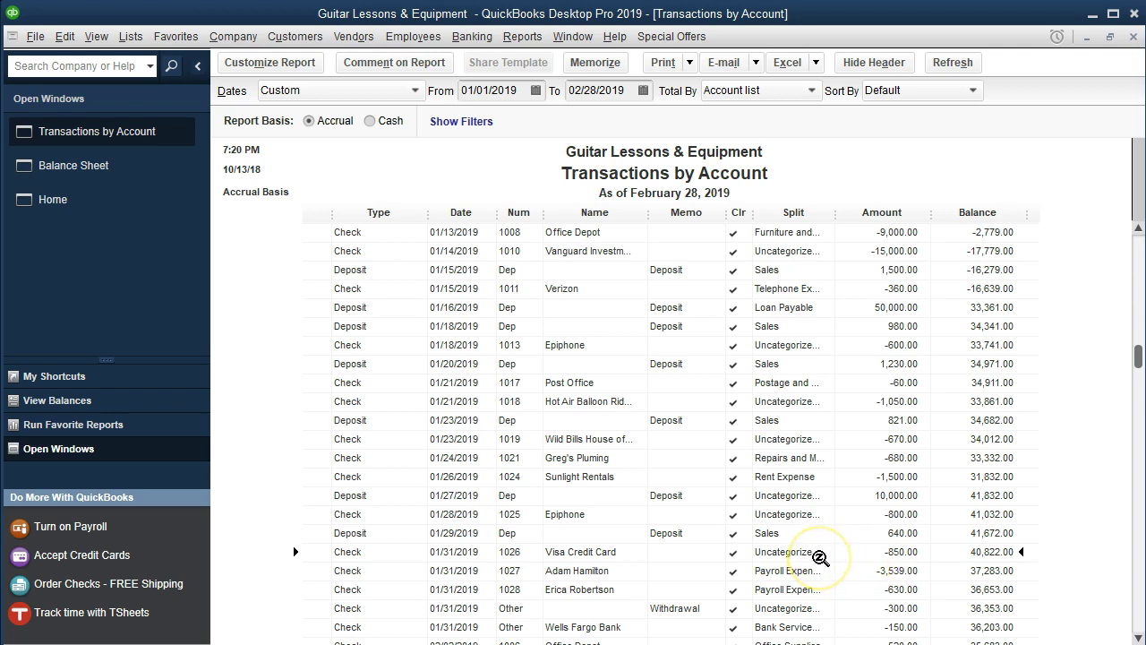
pyautogui.click(1133, 37)
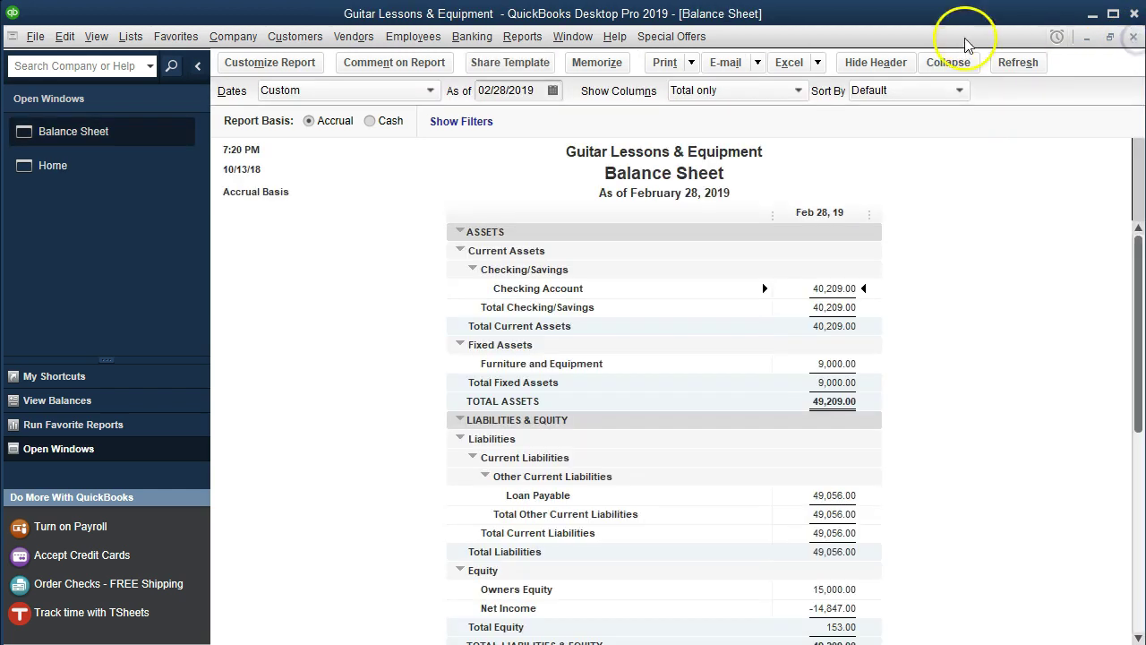
# Run a standard Profit & Loss report for 01/01/2019 to 02/28/2019.
pyautogui.click(524, 37)
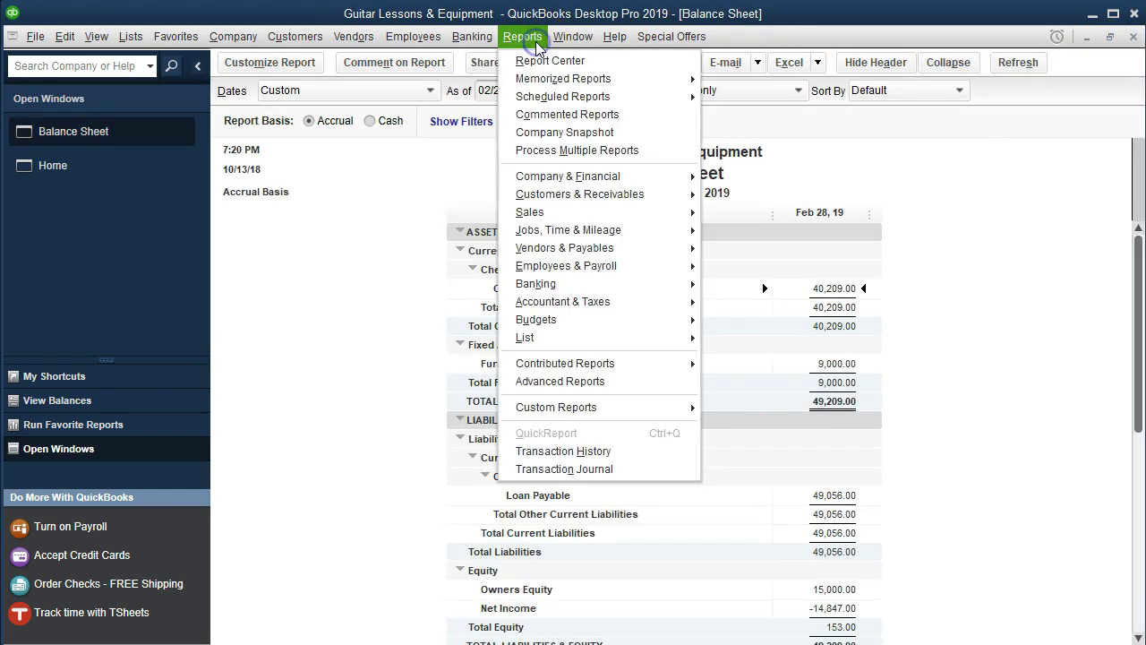
pyautogui.moveTo(582, 177)
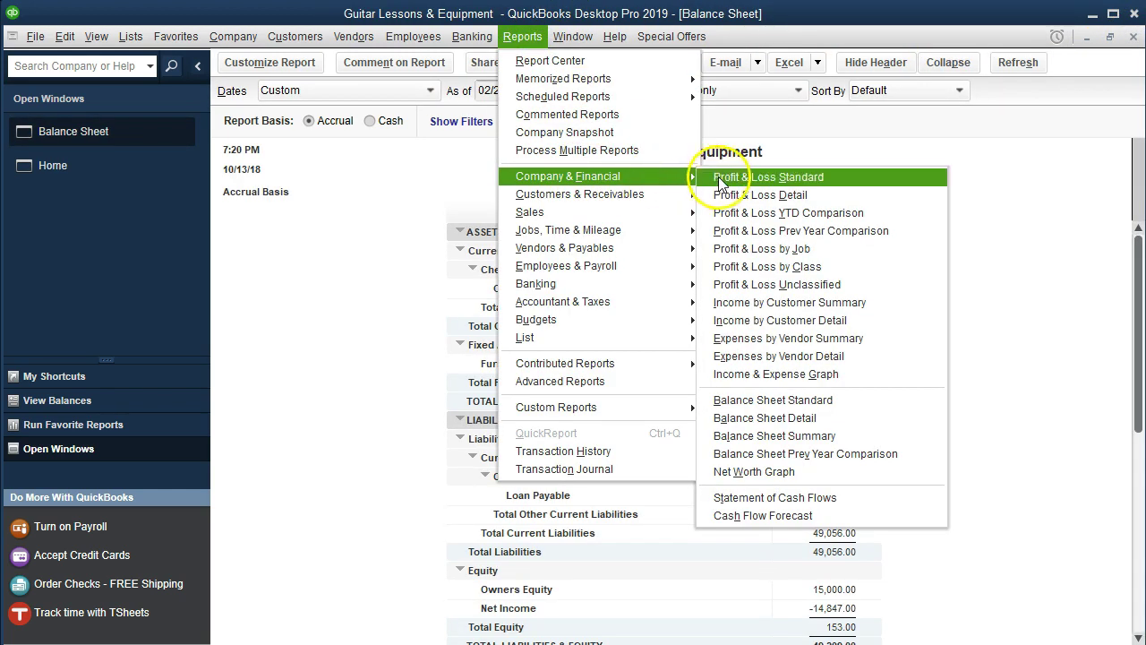
pyautogui.click(768, 176)
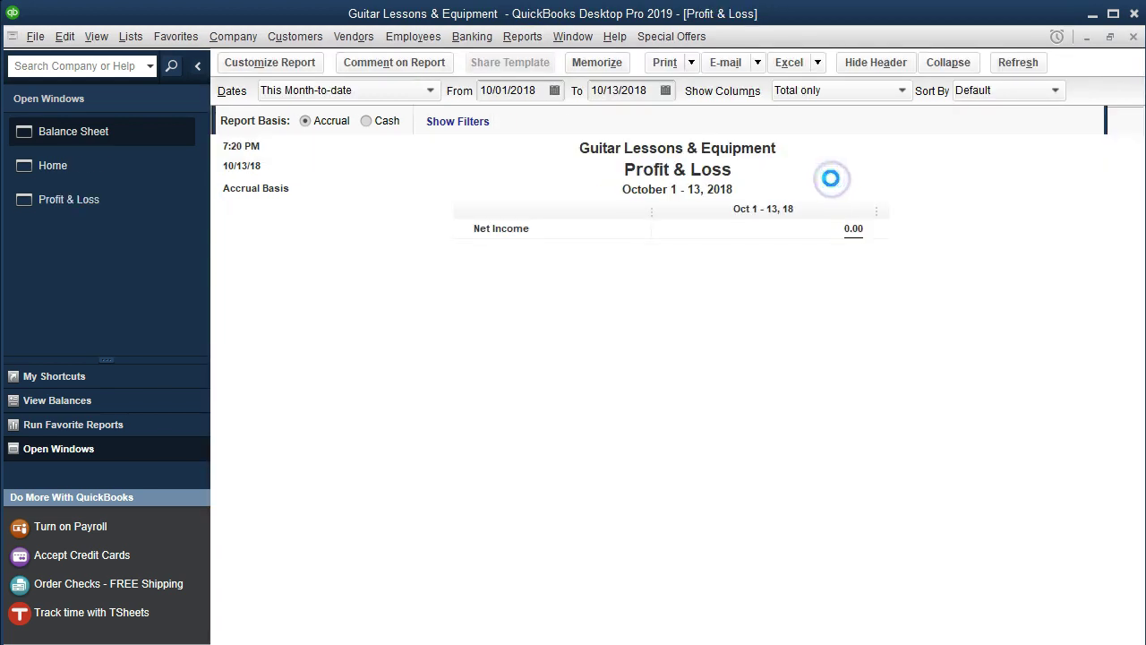
pyautogui.write('01012019')
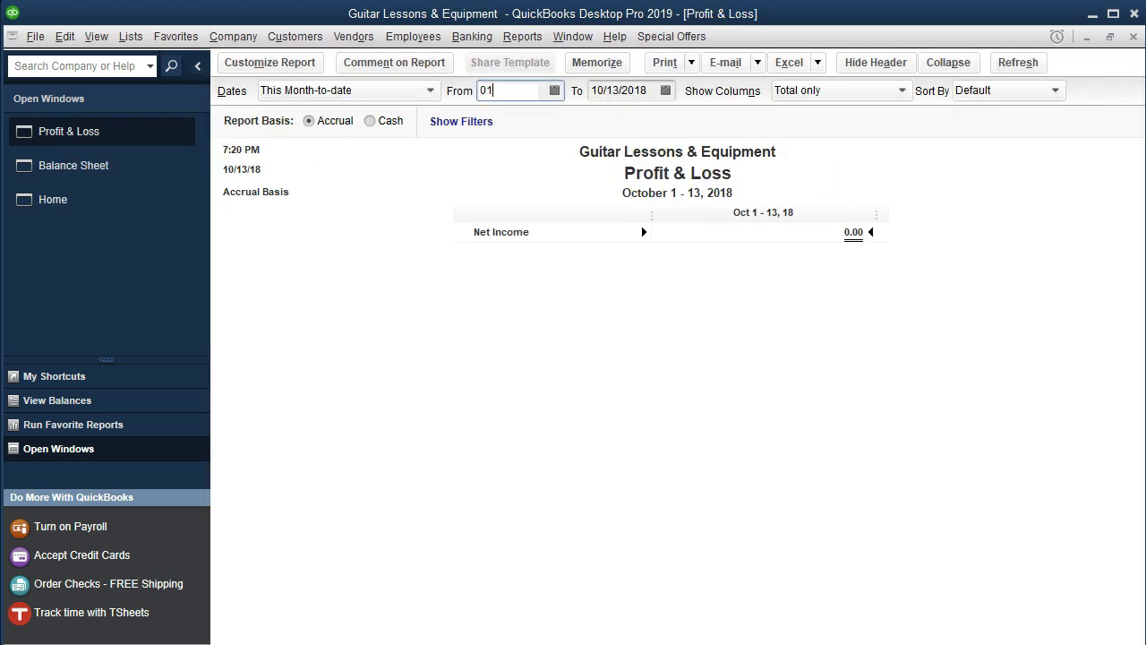
pyautogui.press('Tab')
pyautogui.write('02289')
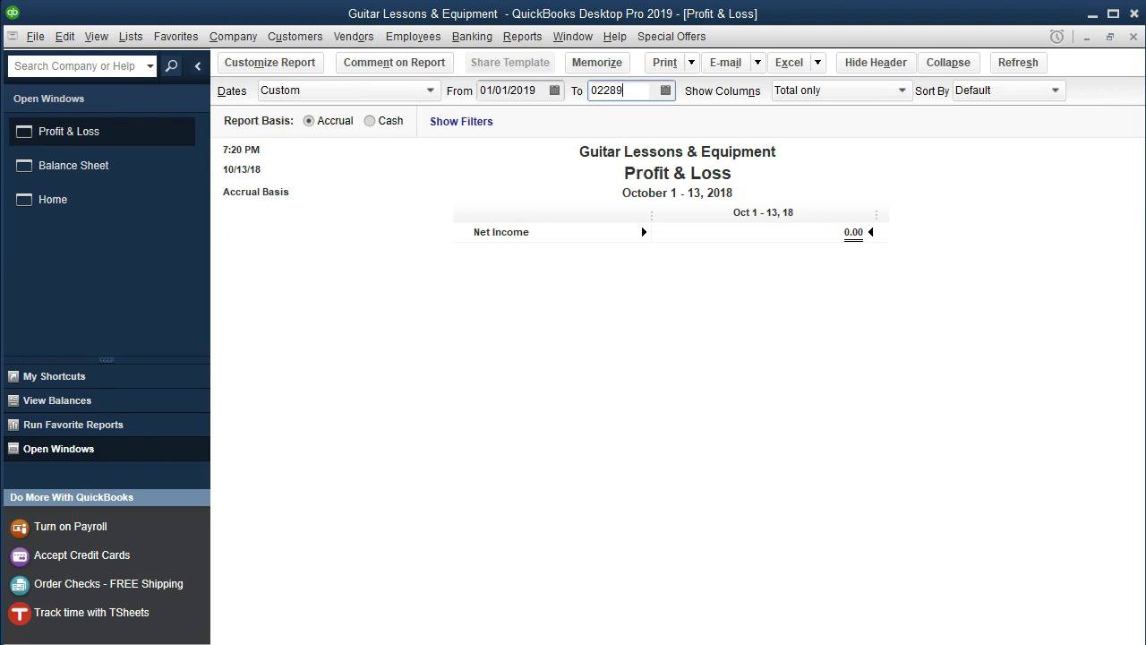
pyautogui.press('BackSpace')
pyautogui.write('2019')
pyautogui.press('Tab')
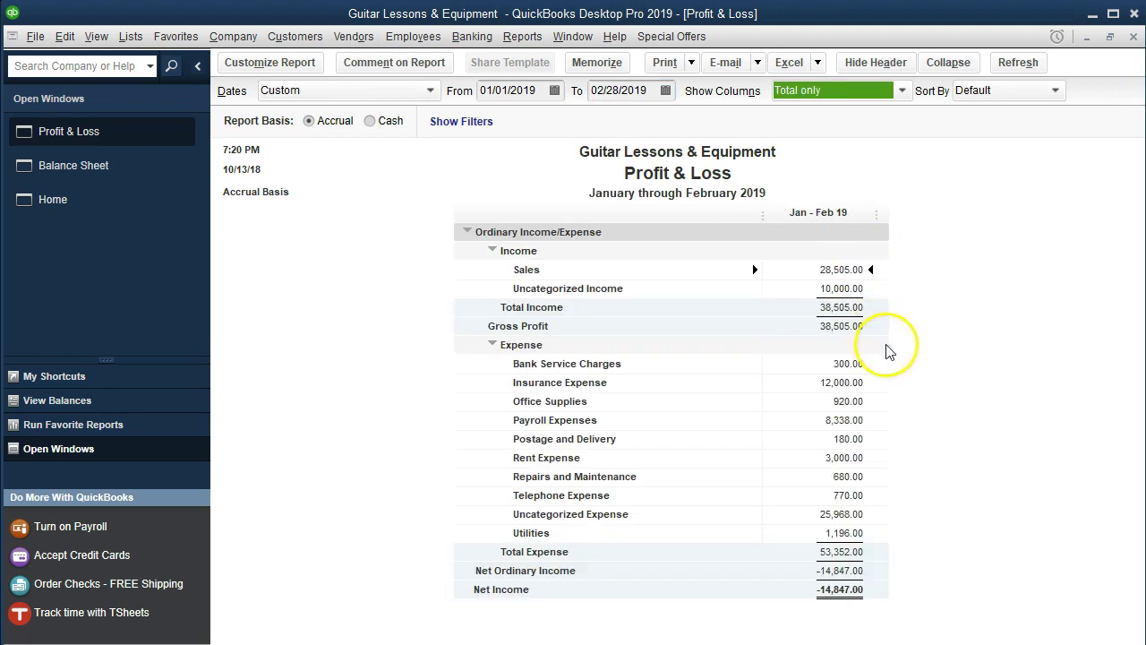
# Drill into the Uncategorized Expense amount and open the Visa Credit Card check dated 01/31/2019 from its transaction detail.
pyautogui.click(914, 383)
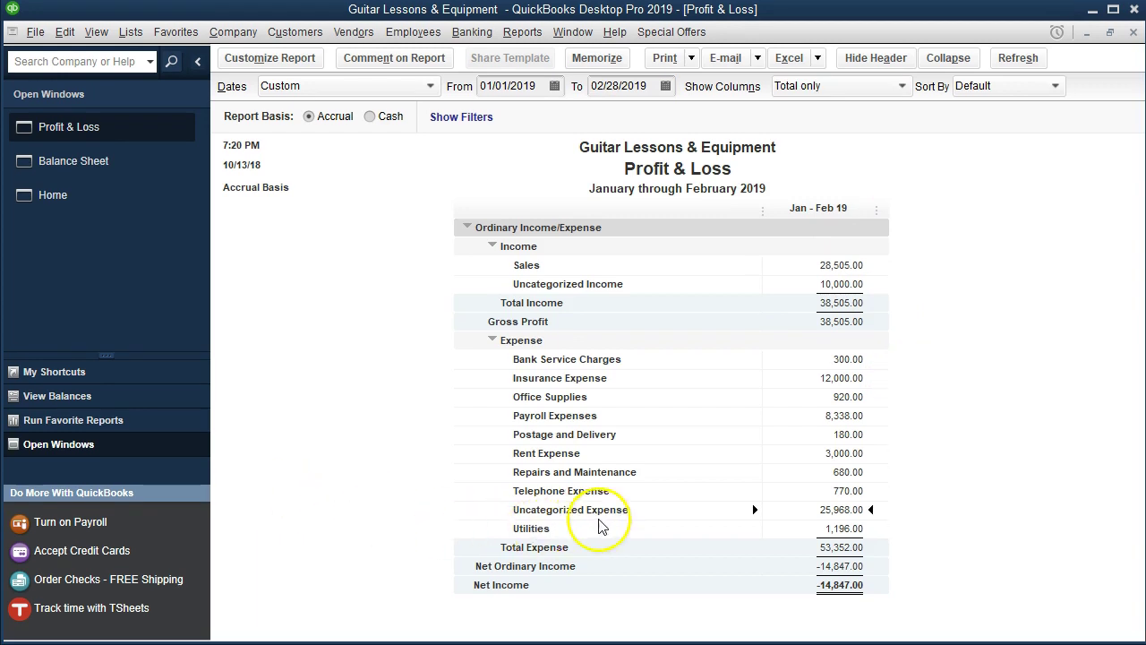
pyautogui.doubleClick(805, 510)
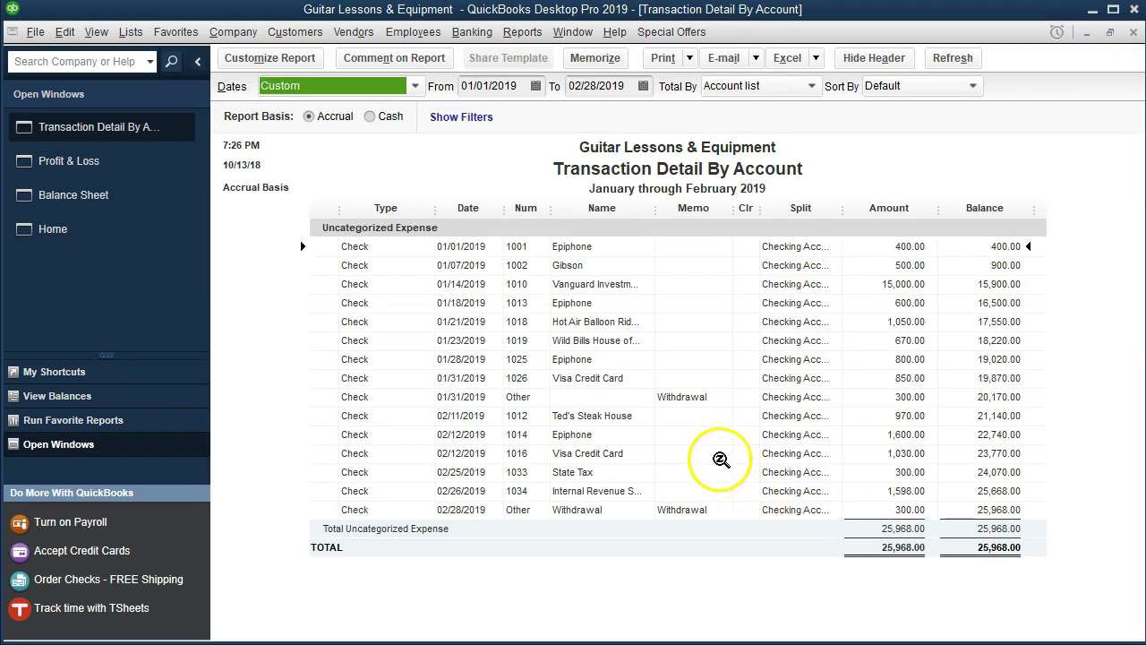
pyautogui.click(715, 377)
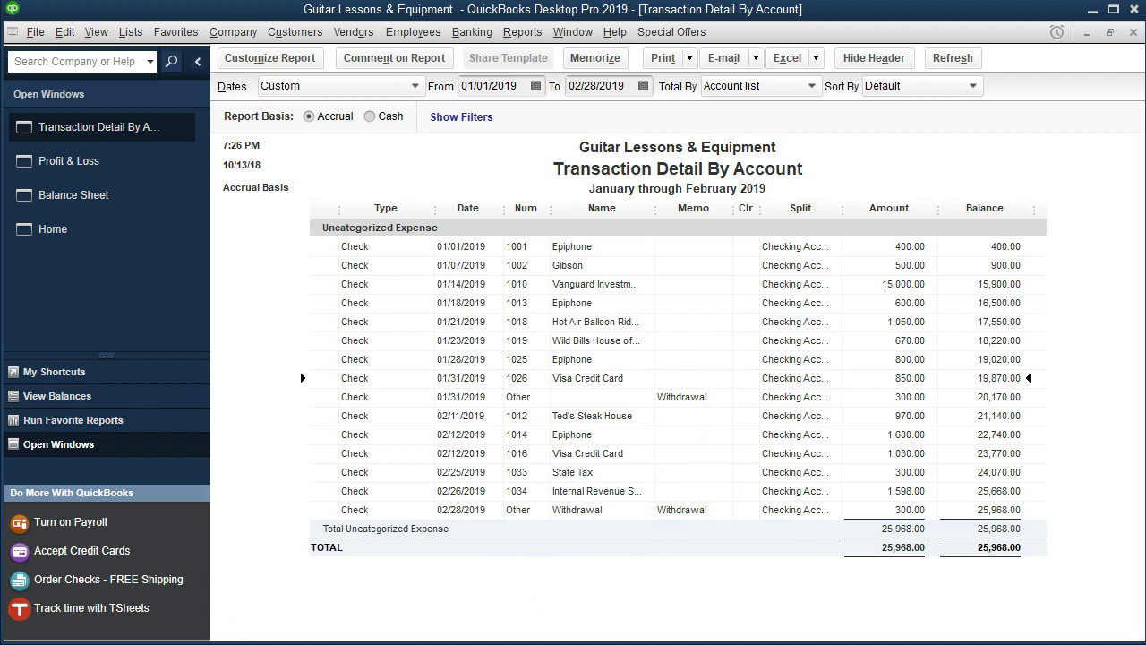
pyautogui.click(909, 383)
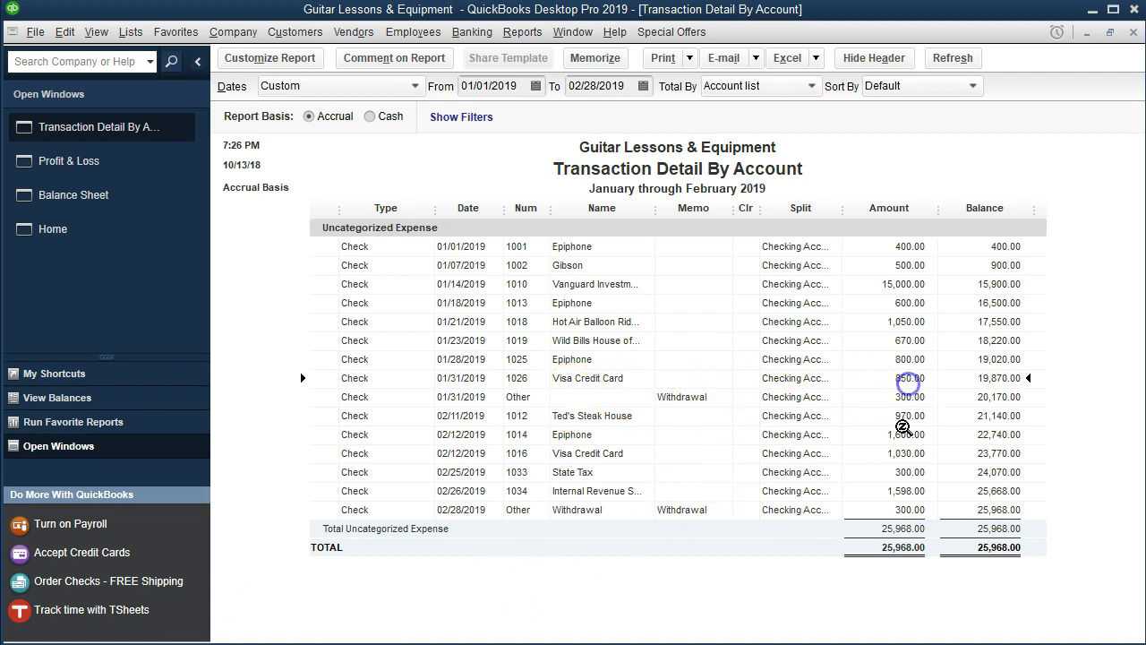
pyautogui.doubleClick(886, 378)
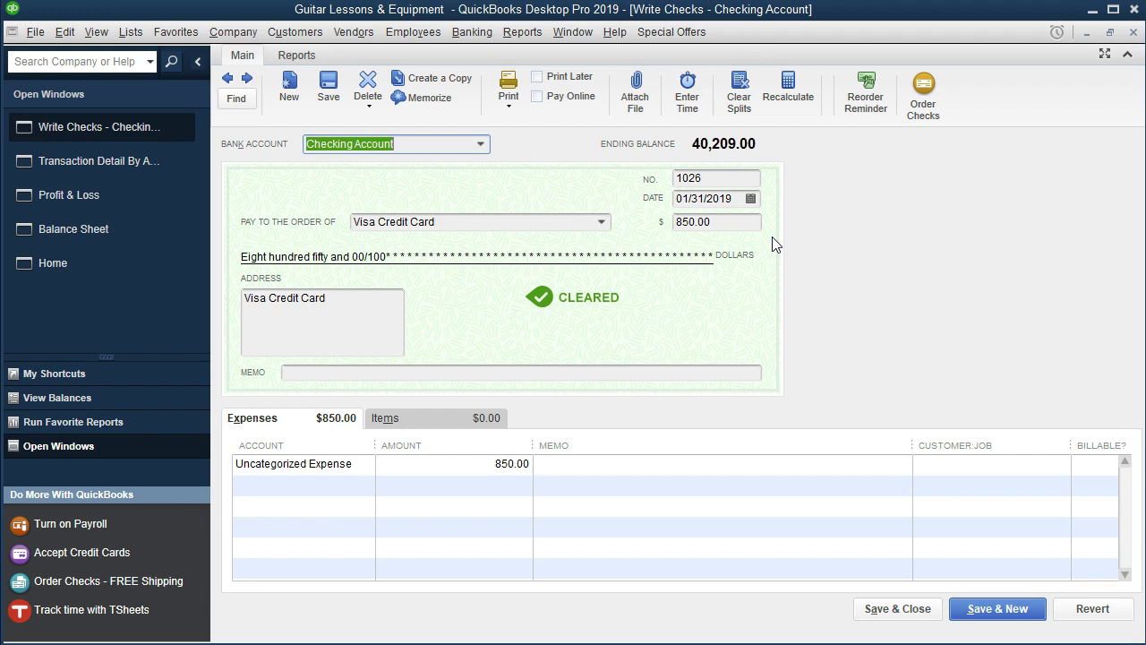
# Open Credit Card Stmt Jan.pdf from the 01.19 Client Provided Docs folder in Adobe Acrobat Reader DC and examine its balances and charges.
pyautogui.click(767, 241)
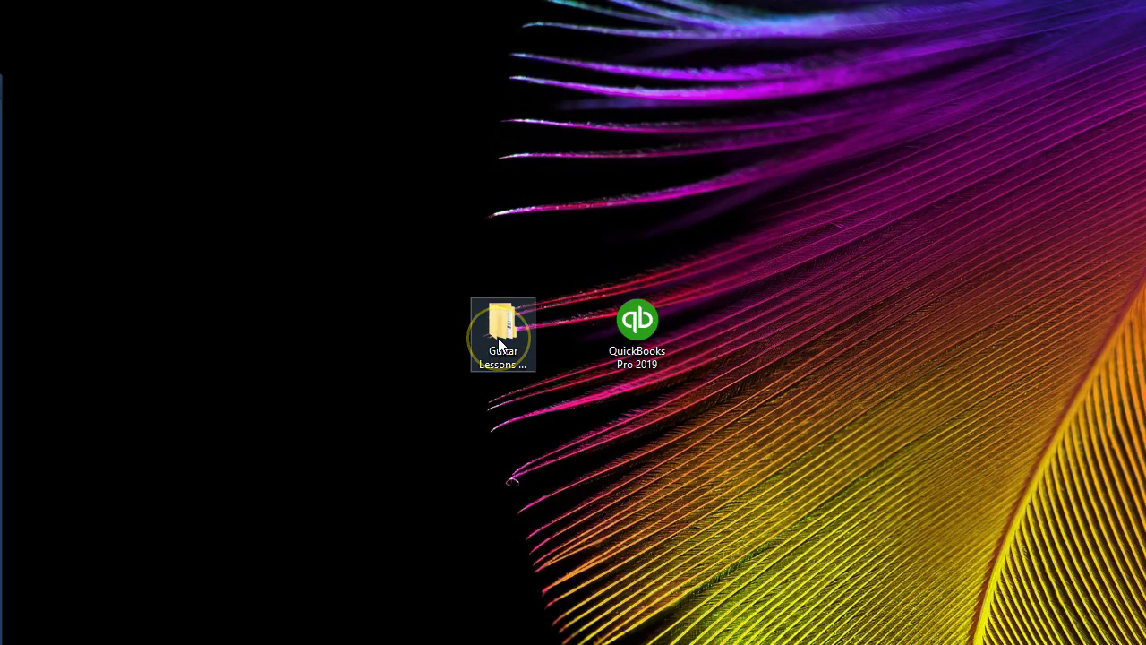
pyautogui.doubleClick(499, 344)
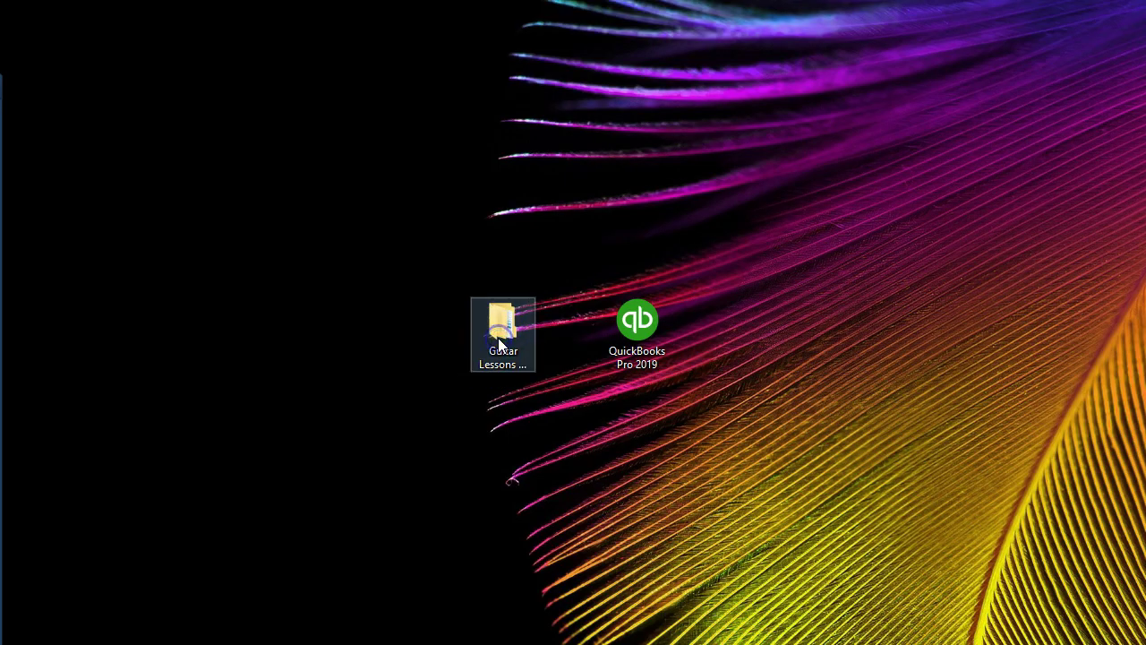
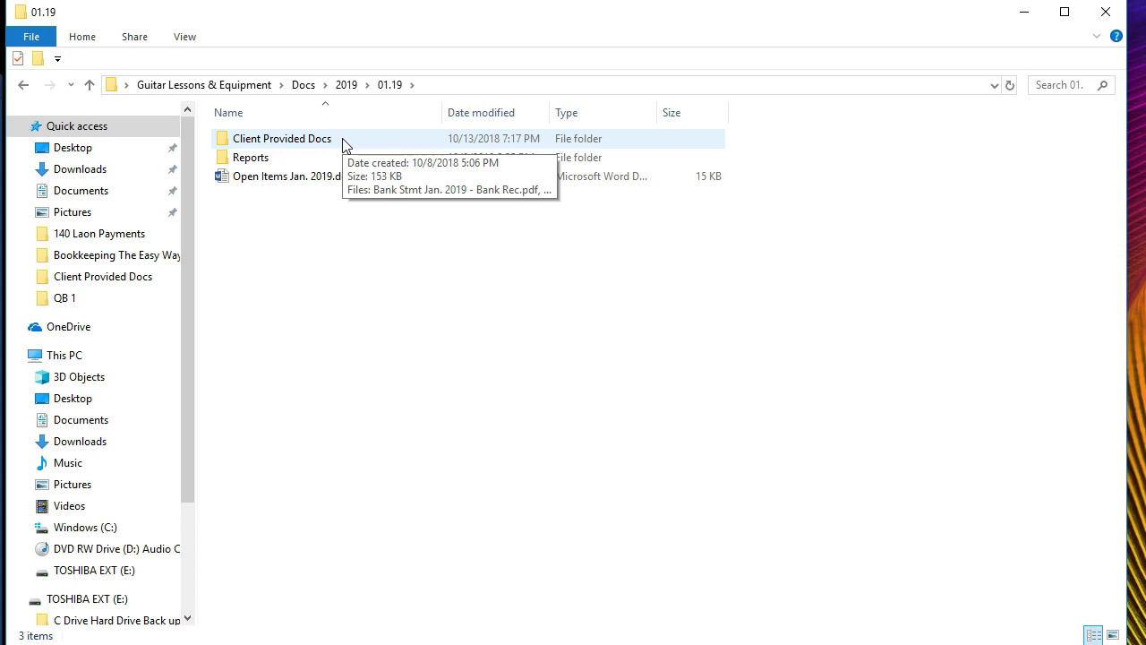
pyautogui.doubleClick(342, 142)
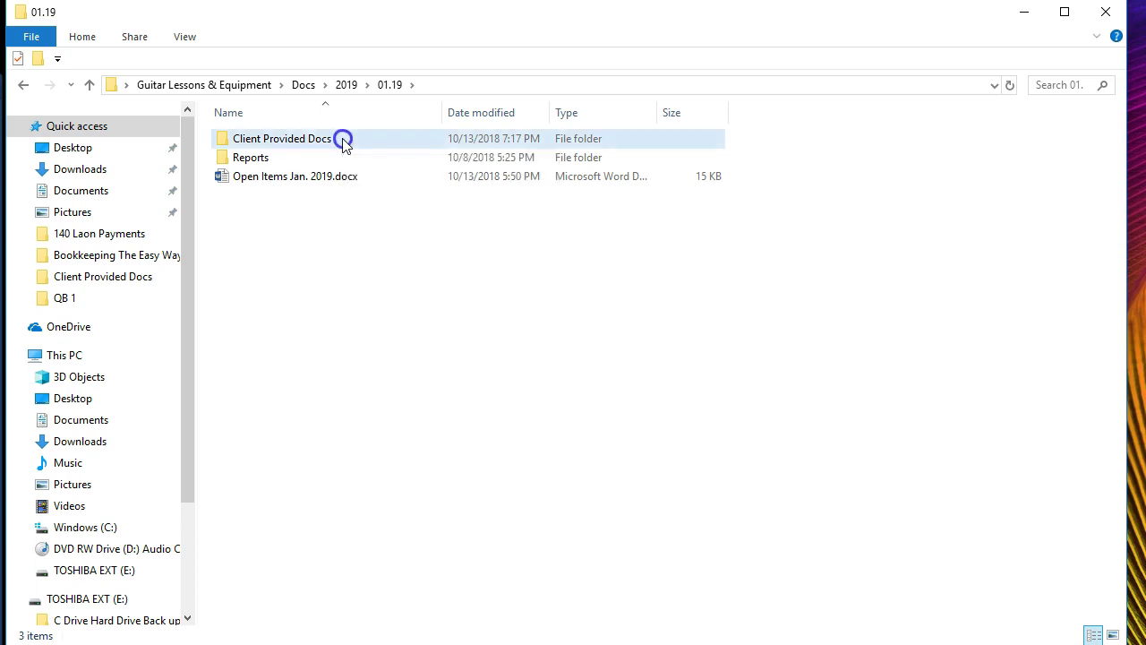
pyautogui.click(286, 199)
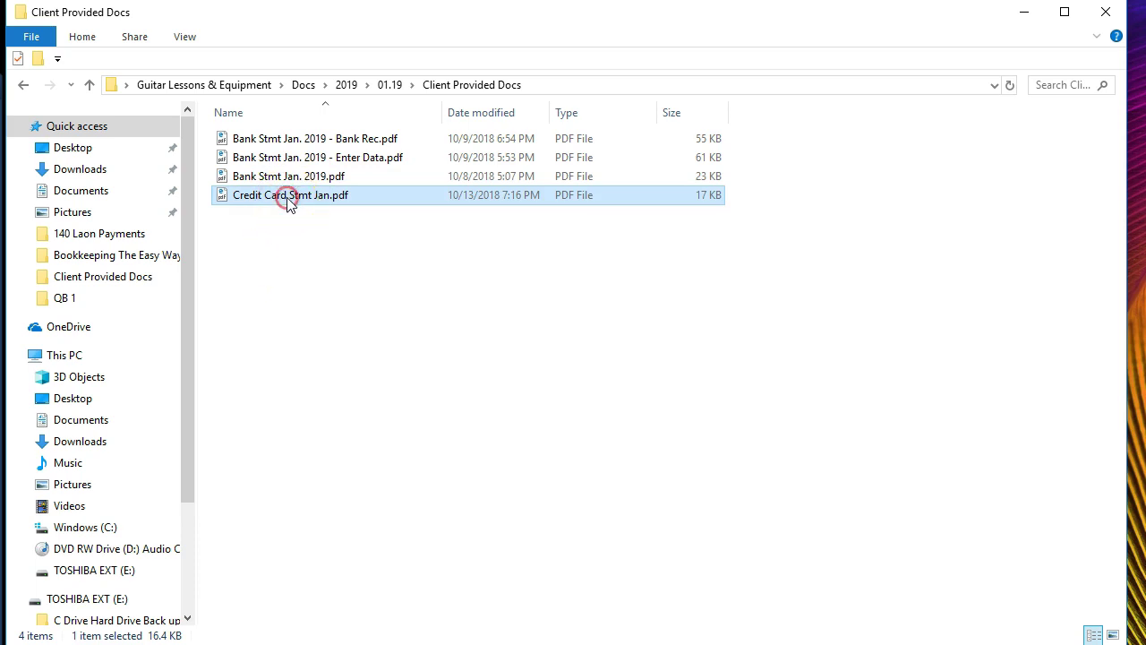
pyautogui.rightClick(287, 201)
pyautogui.moveTo(377, 309)
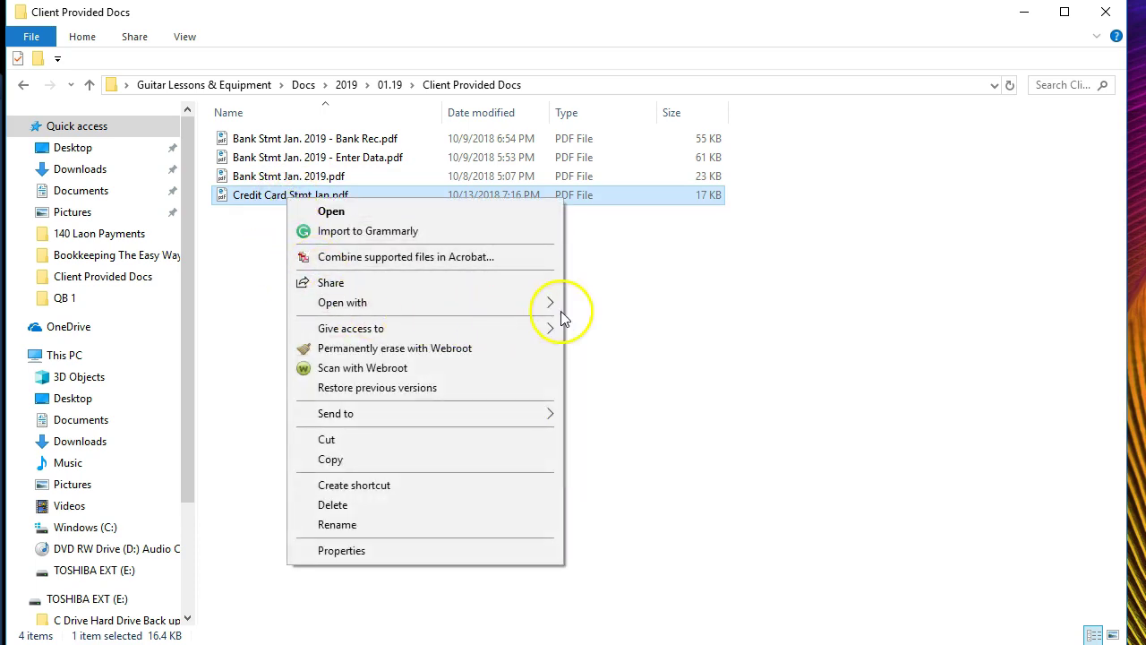
pyautogui.click(591, 331)
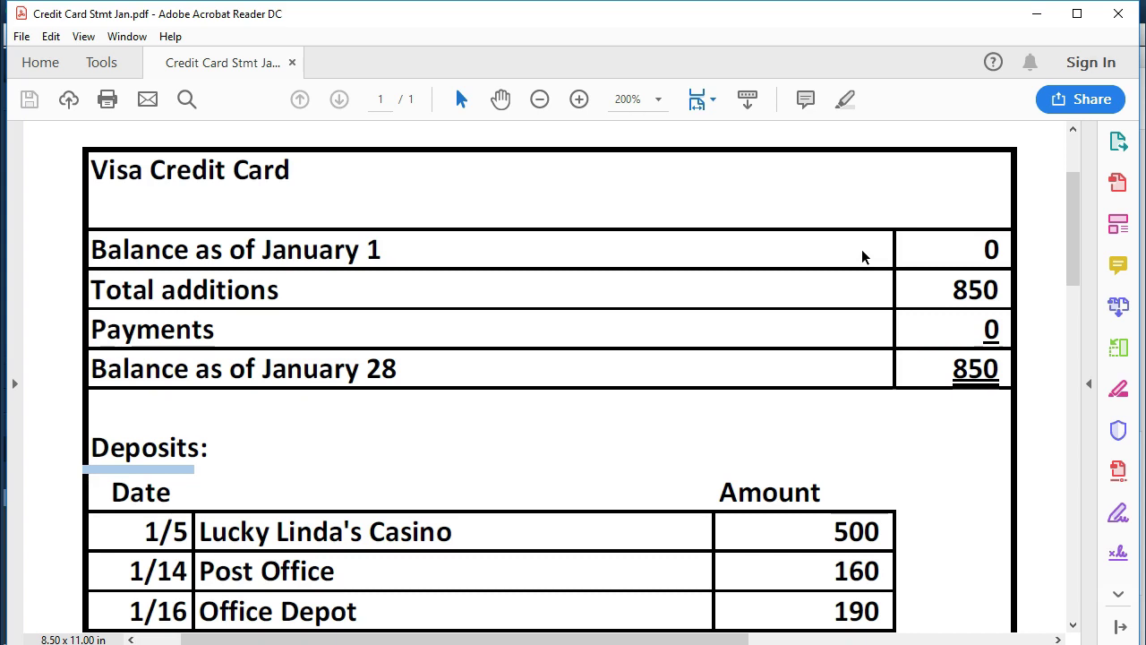
pyautogui.scroll(-2, 864, 269)
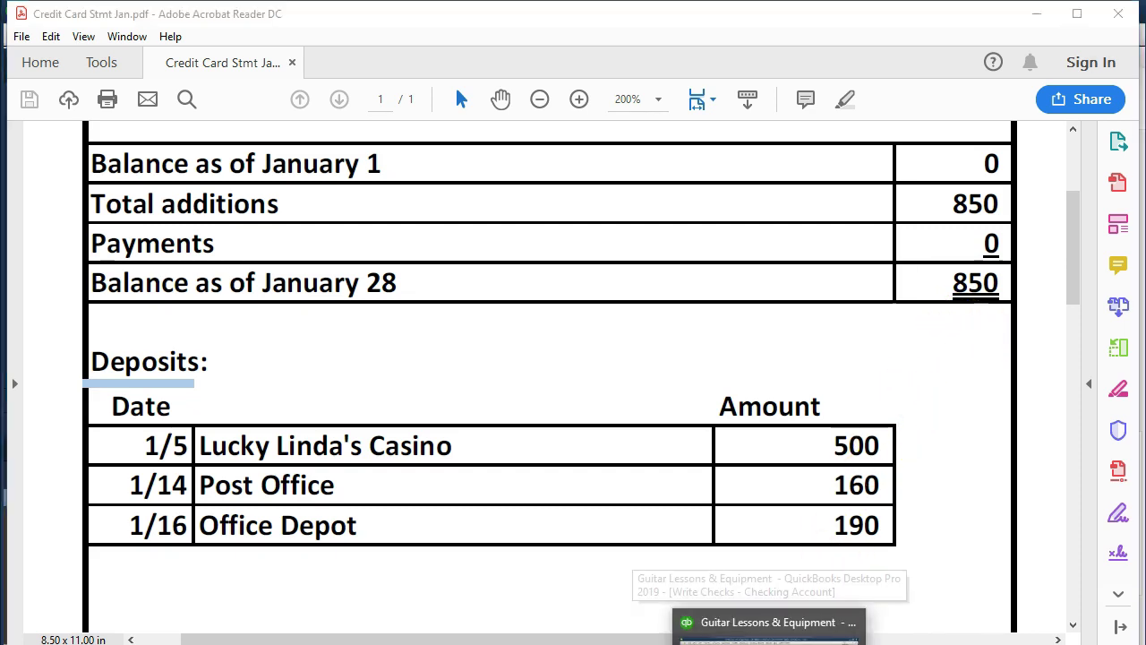
# Switch back to the Visa Credit Card check in QuickBooks and look through the accounts available for its expense line.
pyautogui.click(769, 618)
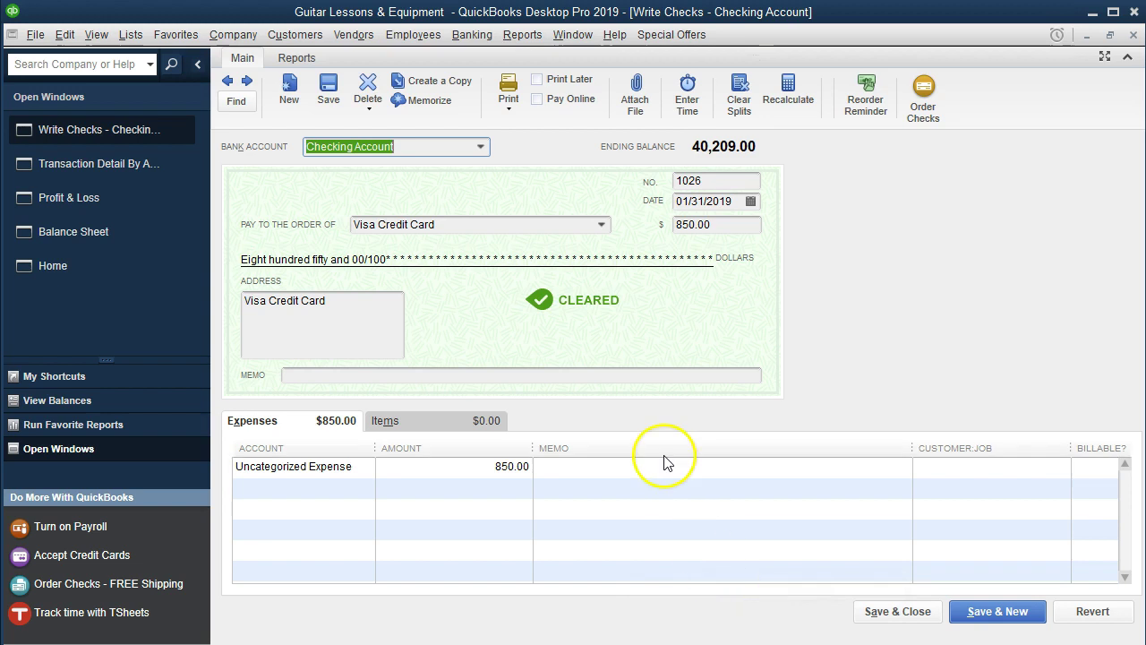
pyautogui.click(692, 220)
pyautogui.click(745, 225)
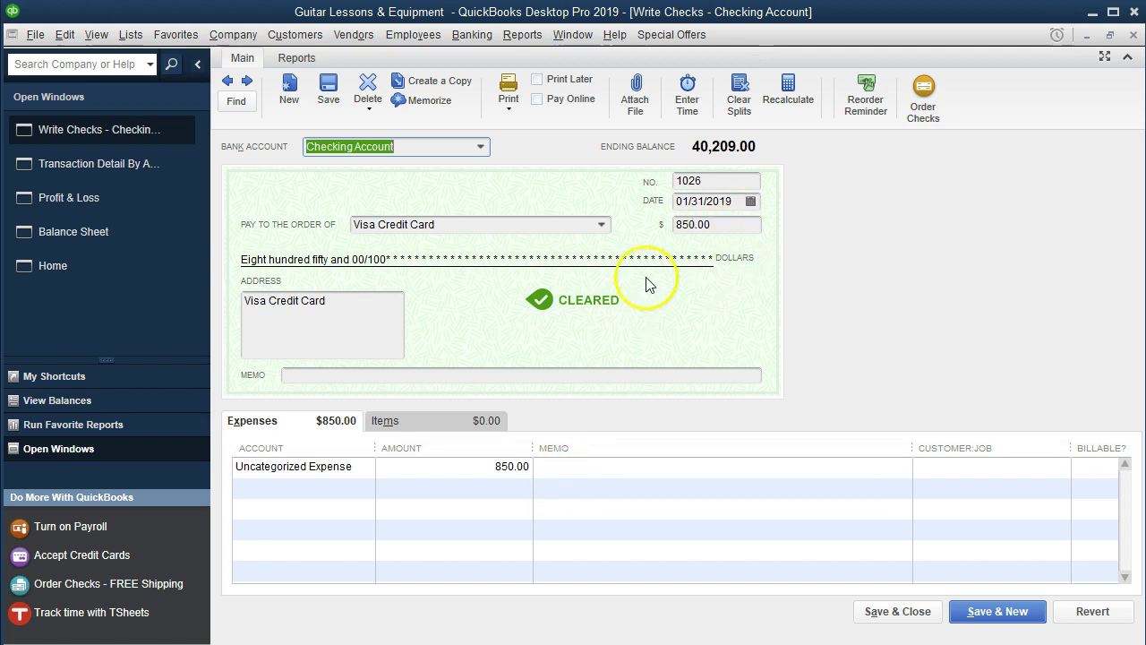
pyautogui.click(512, 468)
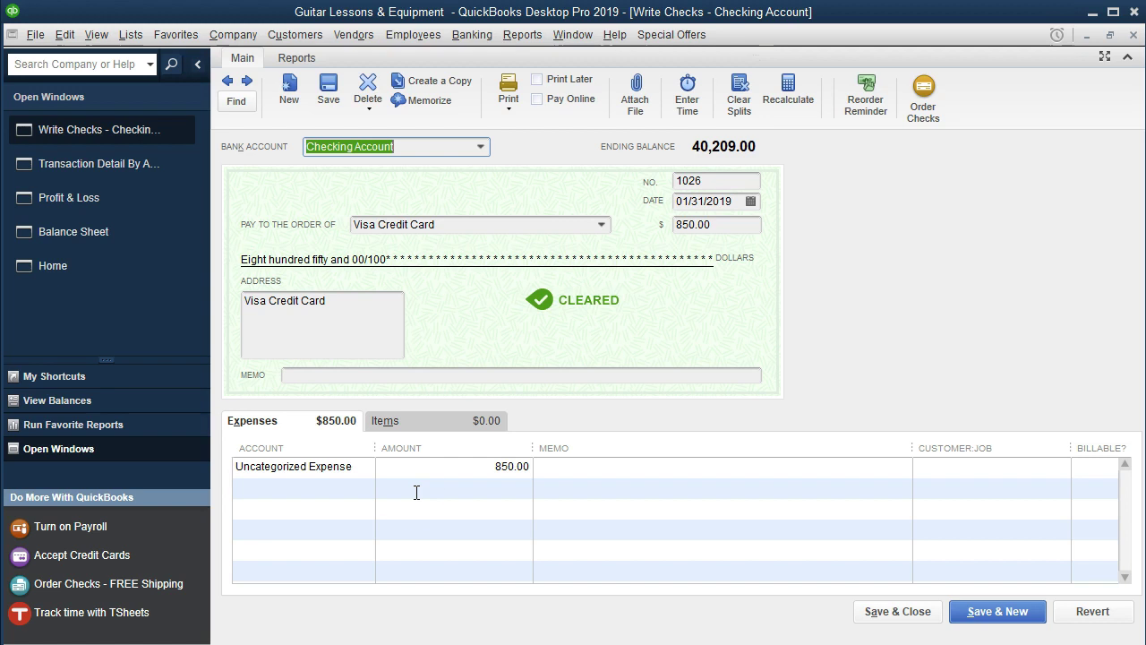
pyautogui.click(356, 467)
pyautogui.click(365, 467)
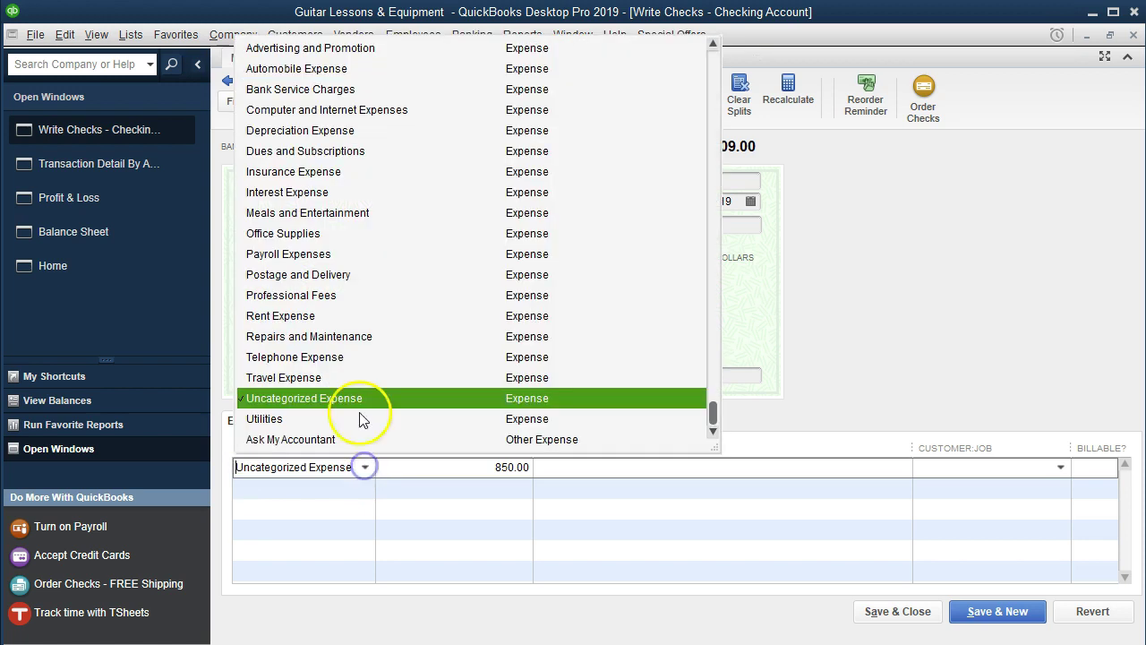
pyautogui.scroll(1, 347, 331)
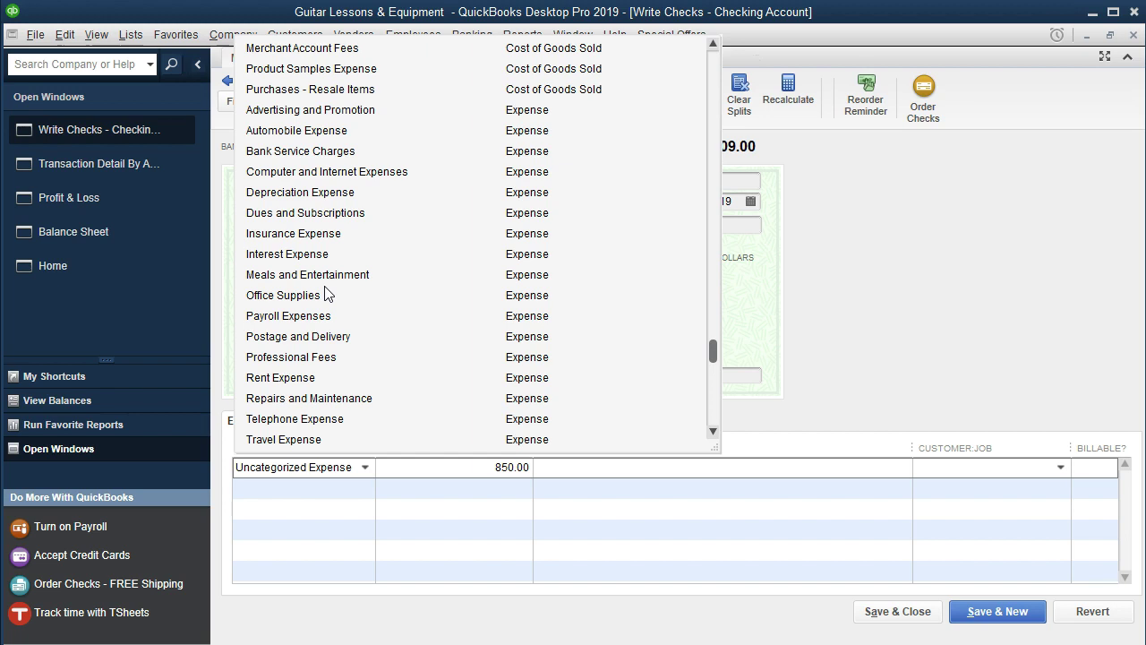
# Replace the account on the check's expense line with Credit Card Expense.
pyautogui.click(235, 466)
pyautogui.press('Delete')
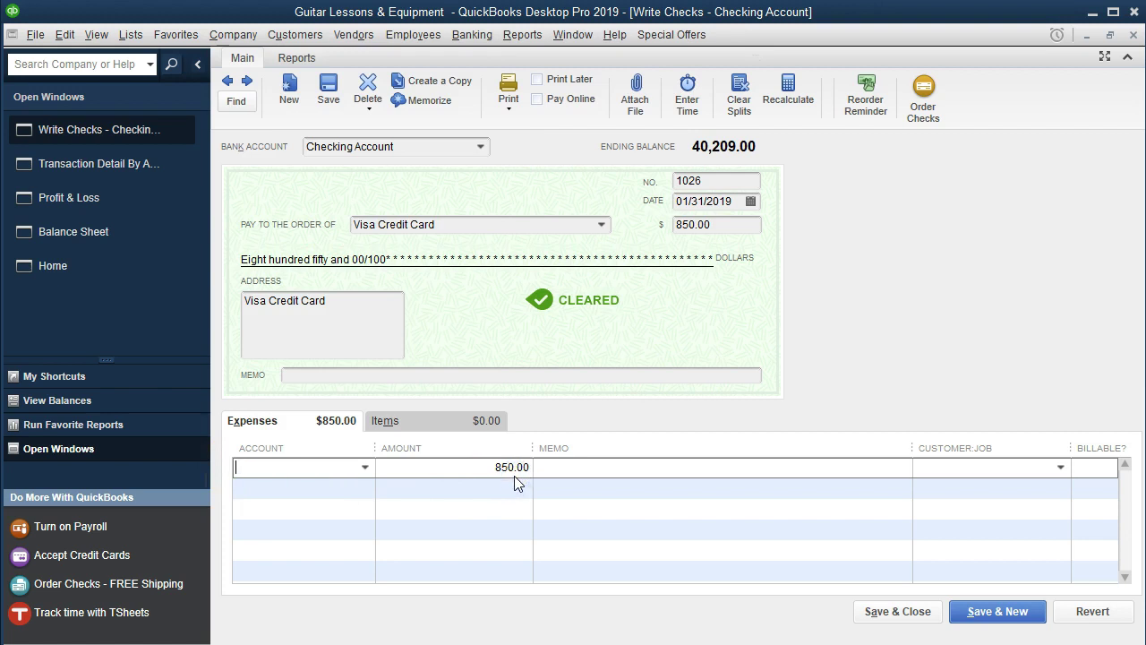
pyautogui.write('Cred')
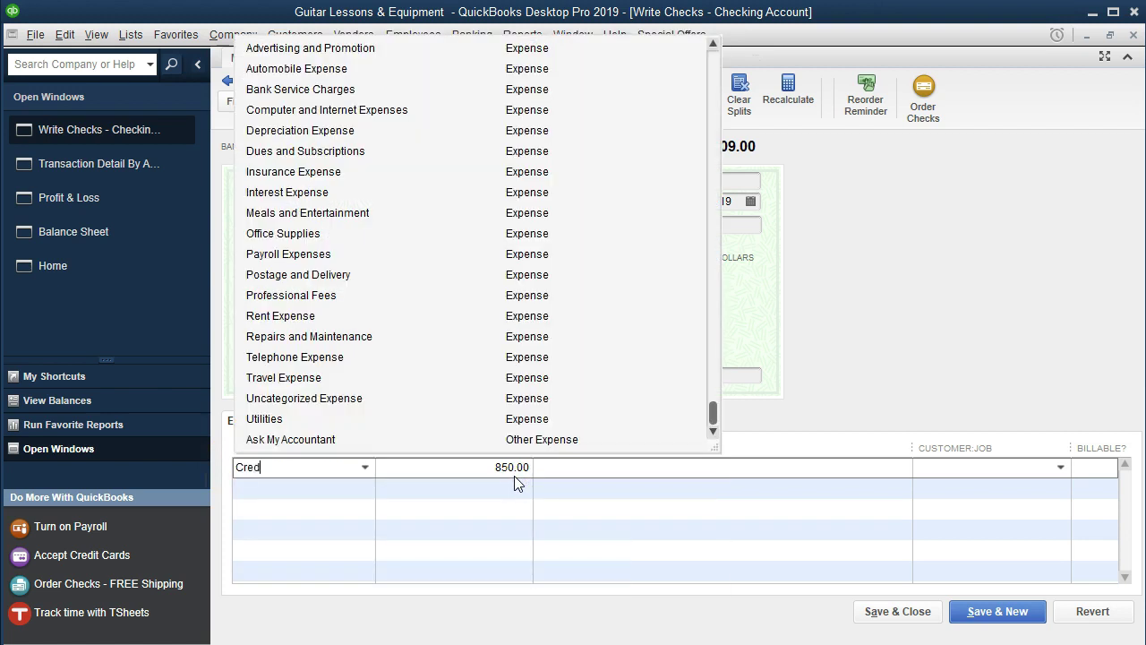
pyautogui.write('it car')
pyautogui.press('BackSpace')
pyautogui.press('BackSpace')
pyautogui.press('BackSpace')
pyautogui.press('BackSpace')
pyautogui.write('Card')
pyautogui.press('BackSpace')
pyautogui.press('BackSpace')
pyautogui.write('rd Expense')
pyautogui.press('Tab')
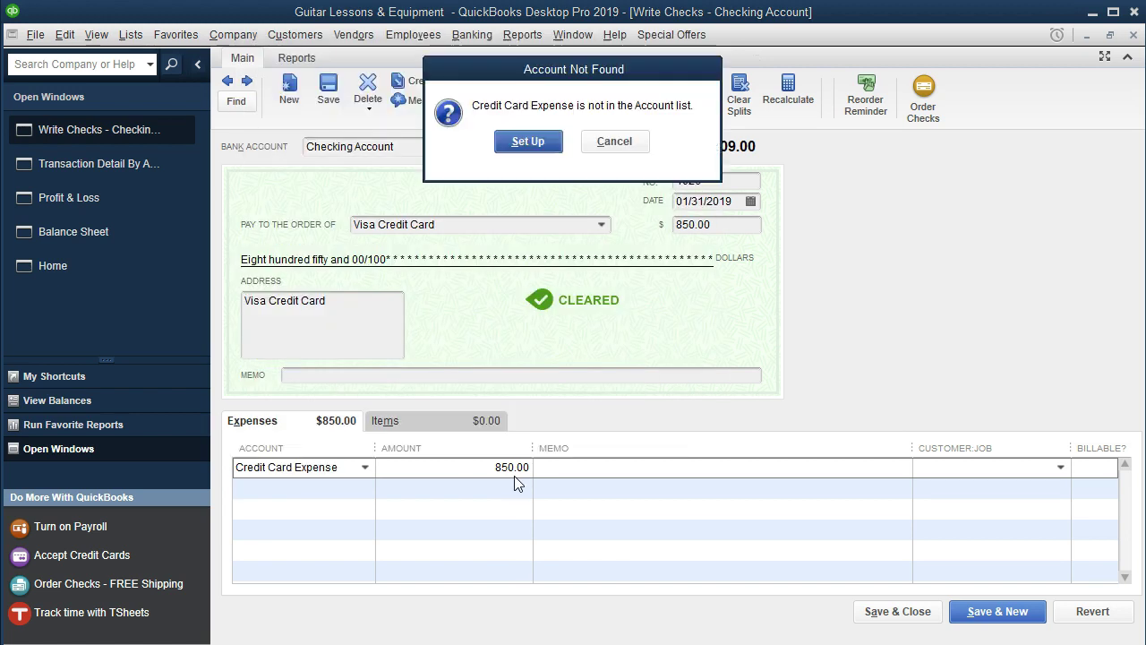
# Set up Credit Card Expense as a new Expense account and save the changed check, closing it.
pyautogui.click(526, 141)
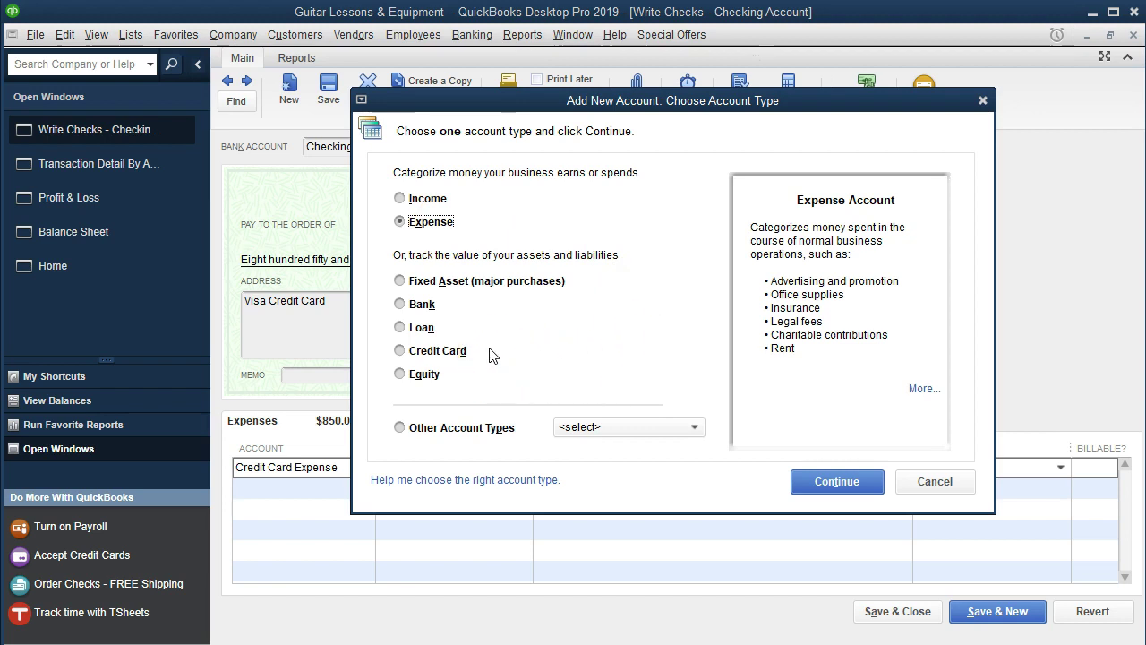
pyautogui.click(808, 488)
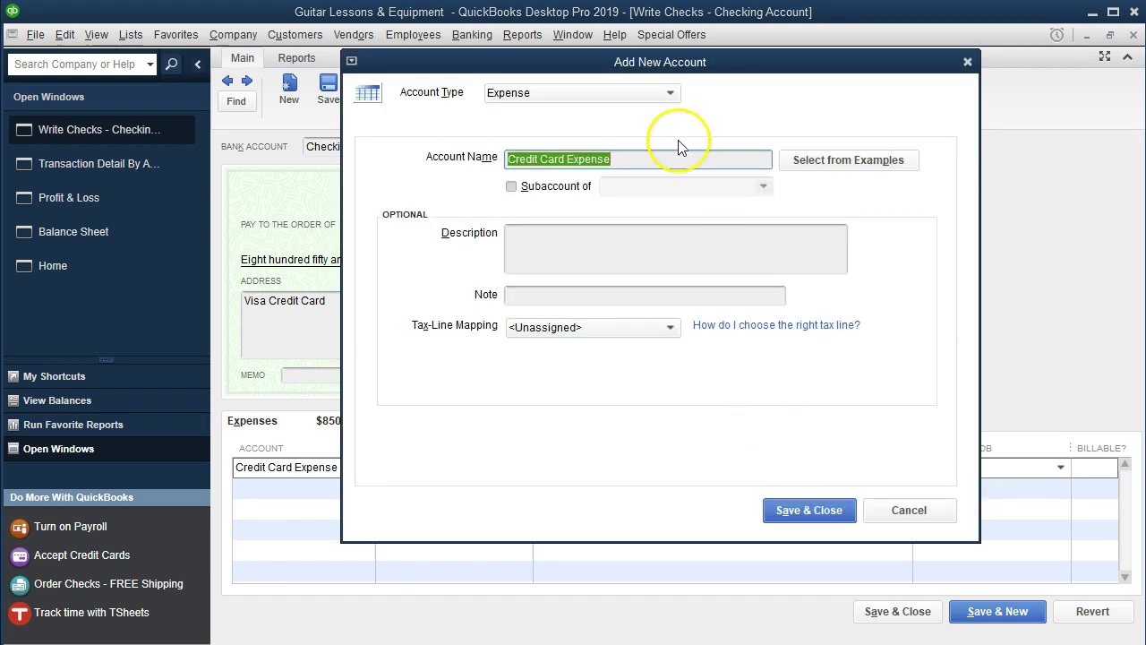
pyautogui.click(825, 512)
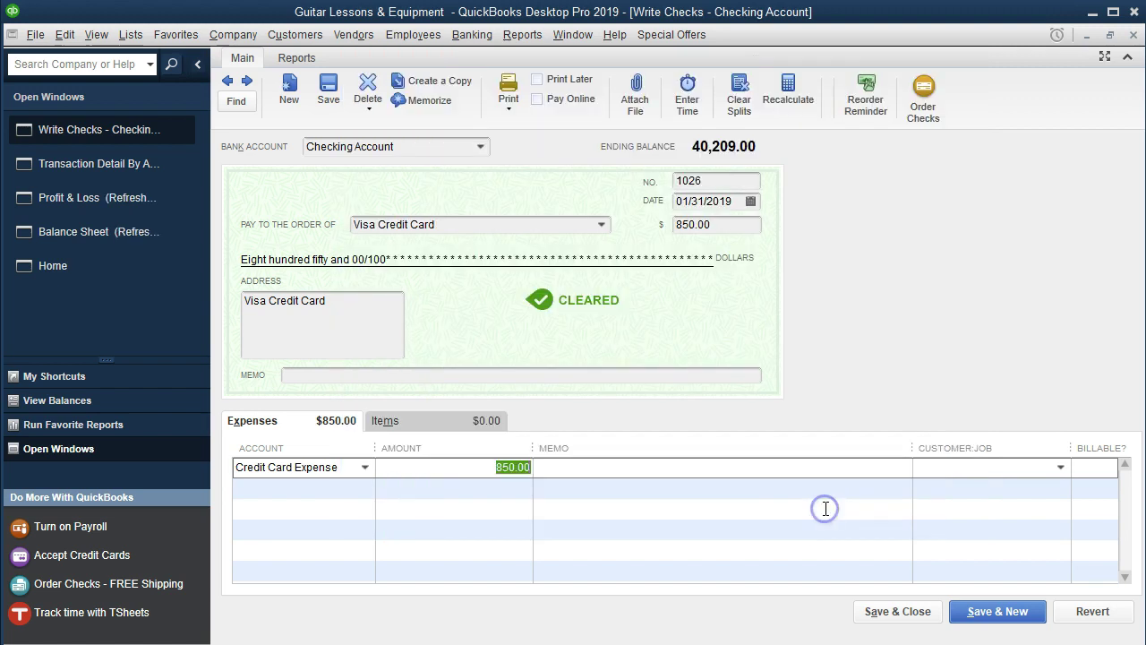
pyautogui.click(906, 618)
pyautogui.click(491, 141)
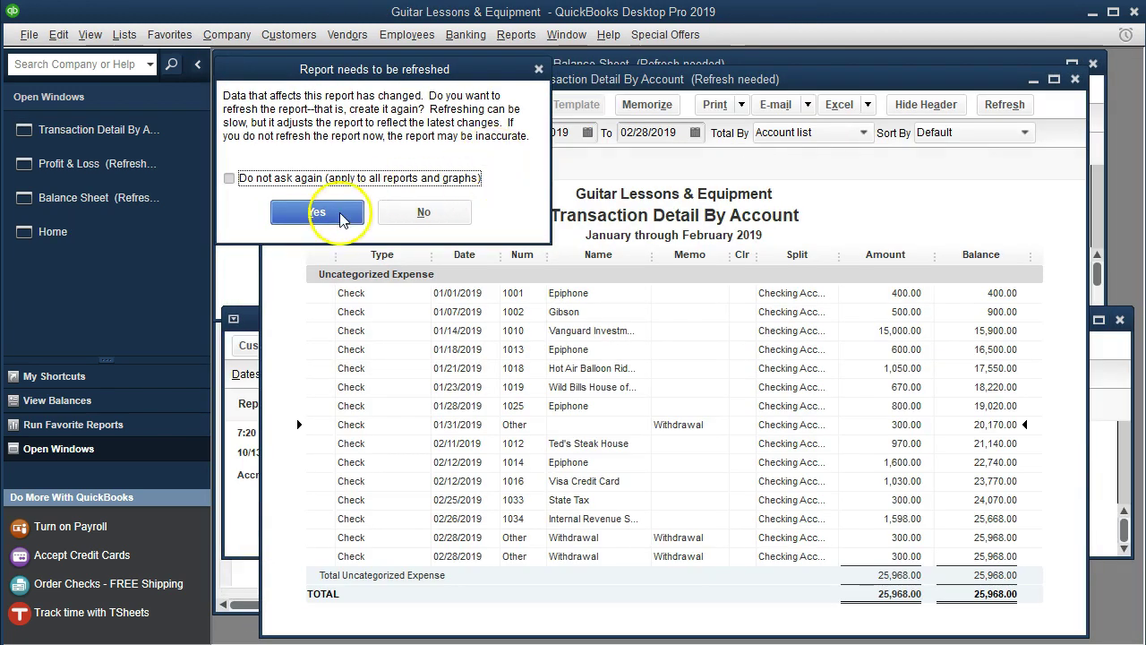
# Refresh and close the Uncategorized Expense transaction detail, refresh the Profit & Loss report, and check its Credit Card Expense line.
pyautogui.click(309, 211)
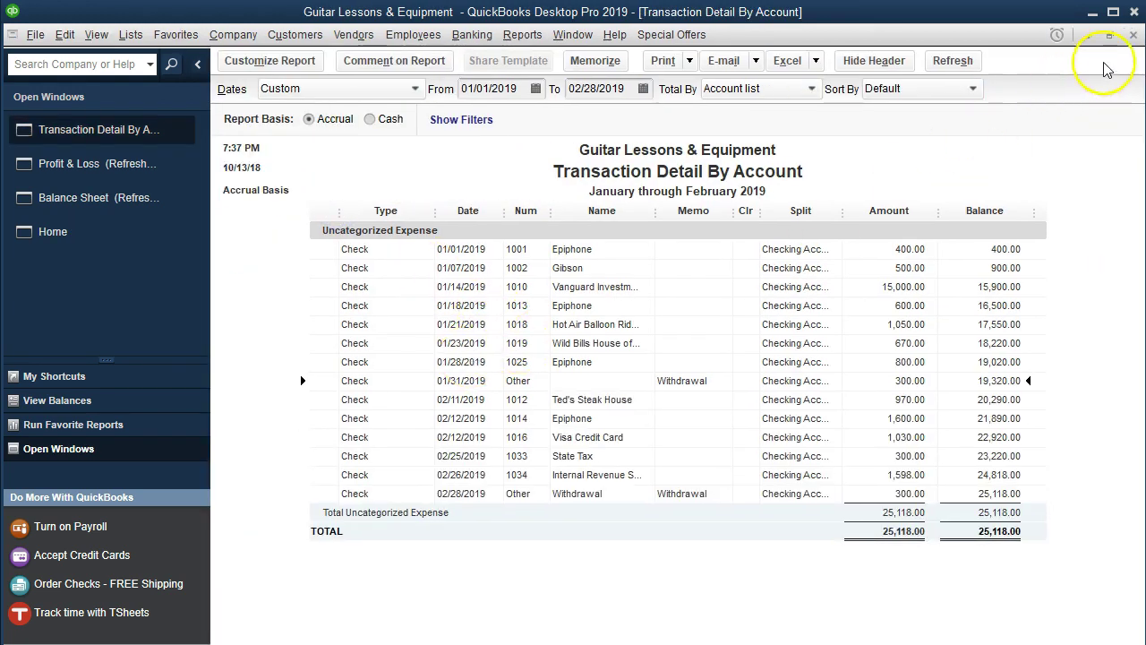
pyautogui.click(1135, 37)
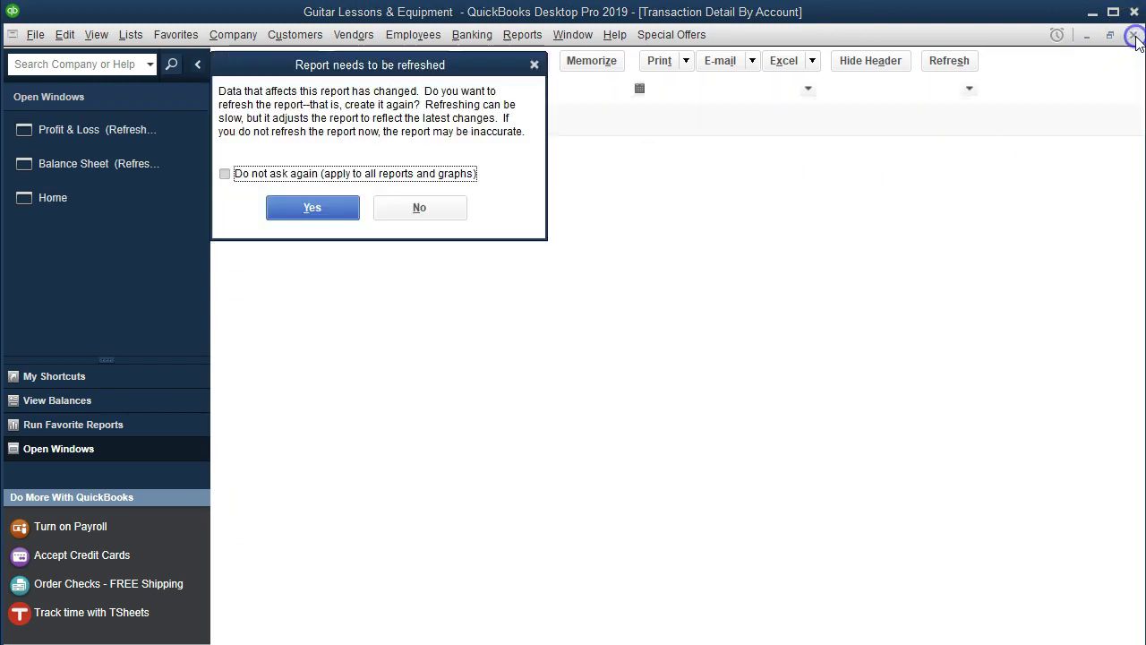
pyautogui.click(336, 218)
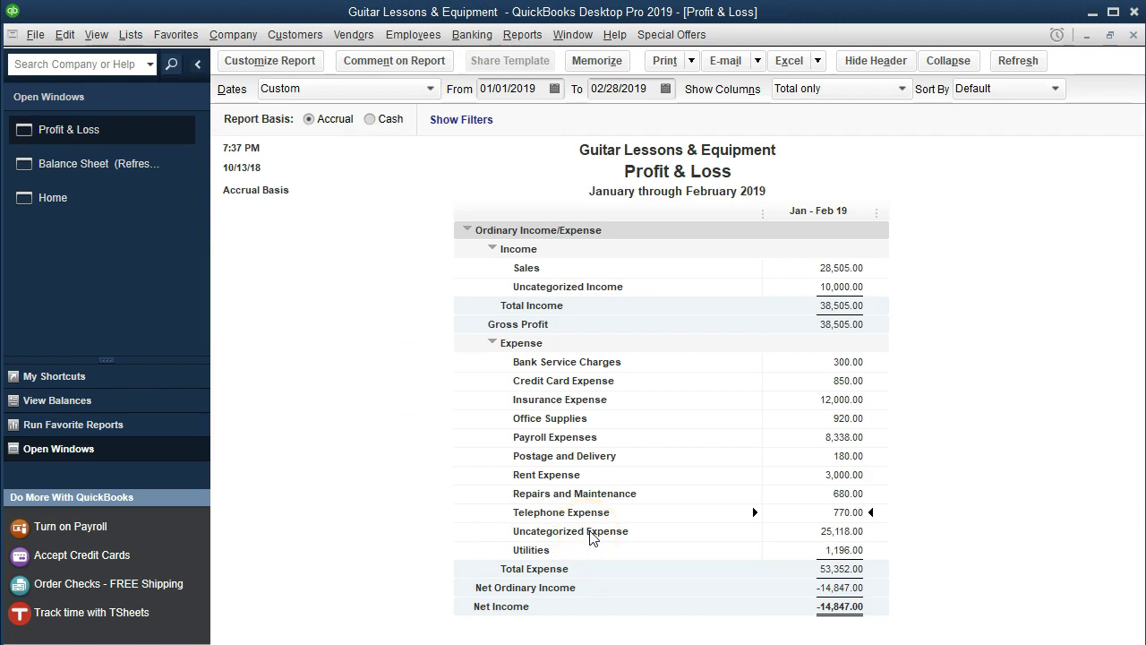
pyautogui.click(652, 380)
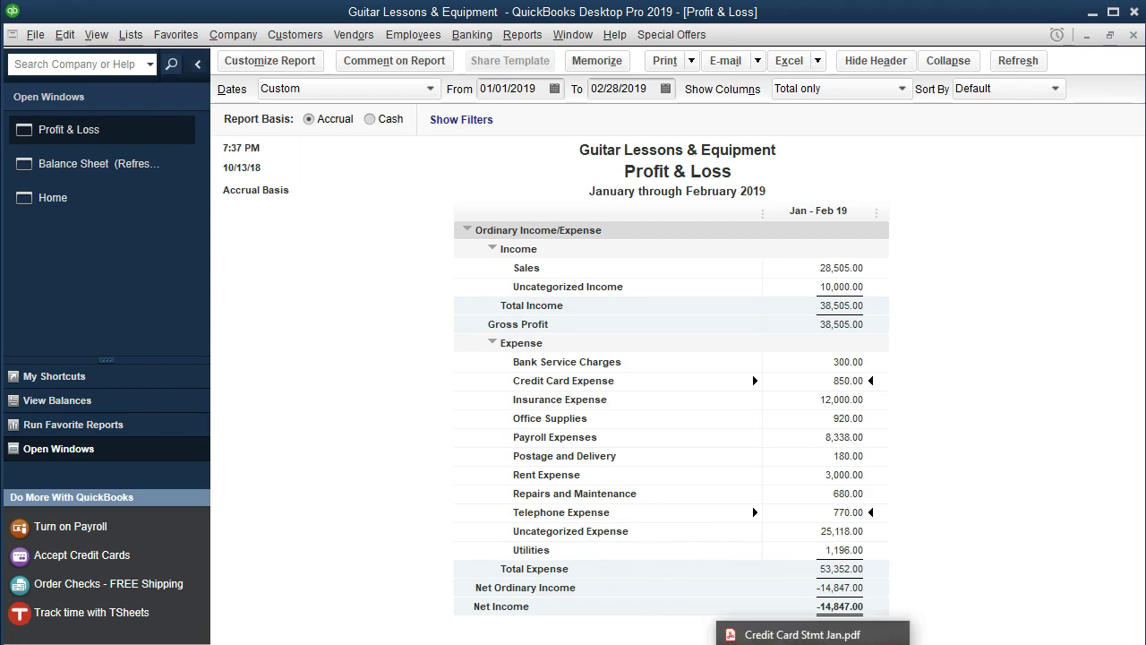
# Switch to the January credit card statement PDF and review its individual charges and closing balance.
pyautogui.click(788, 637)
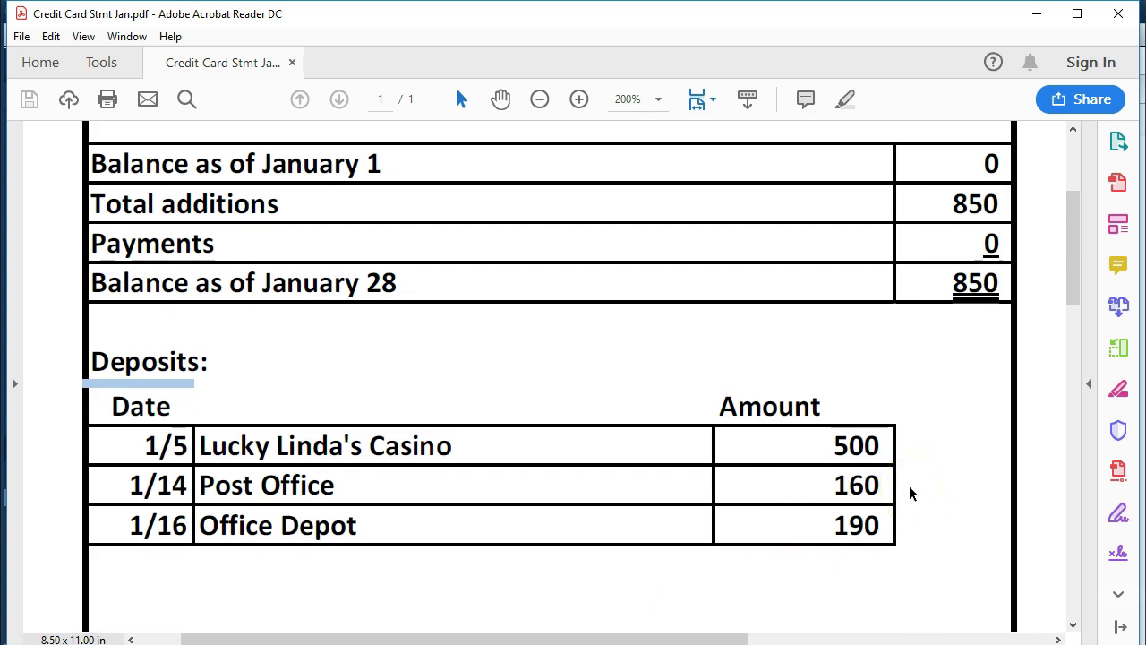
pyautogui.scroll(2, 909, 492)
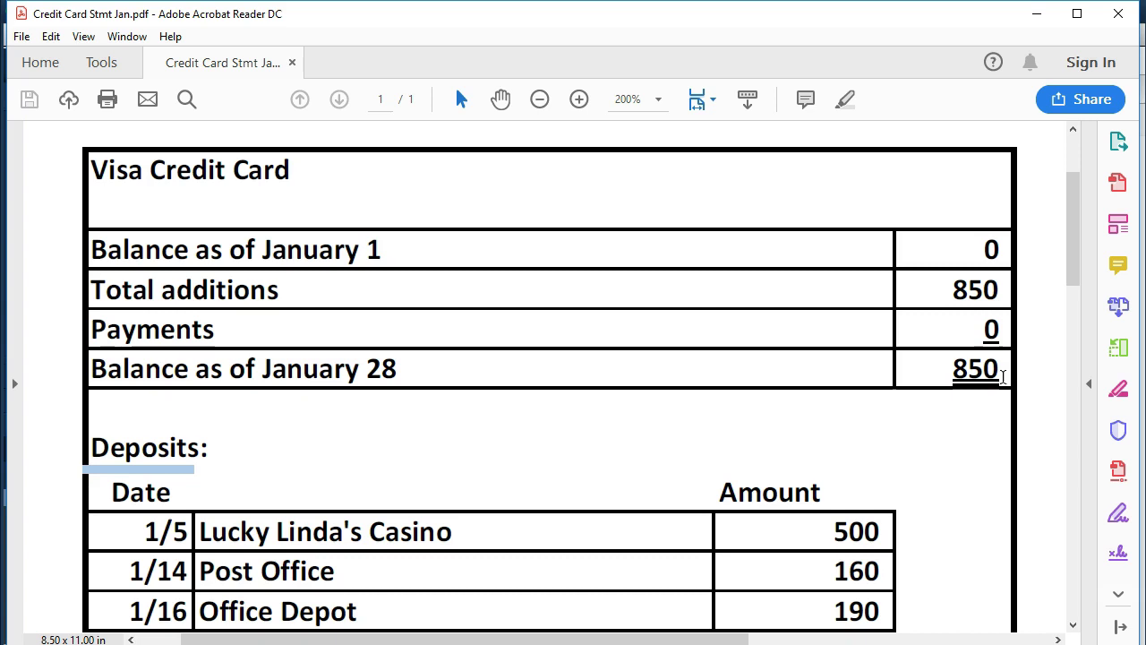
pyautogui.scroll(-1, 985, 453)
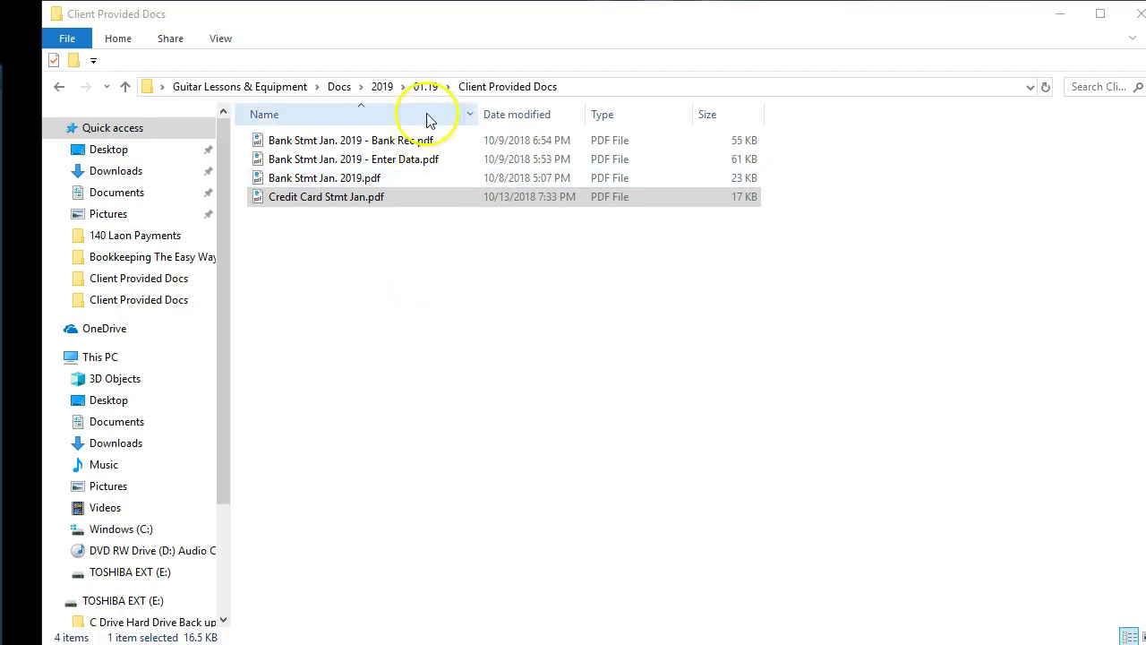
# Open Credit Card Feb.pdf from the 02.19 Client Provided Docs folder in Adobe Acrobat Reader DC and examine its balances and charges.
pyautogui.click(384, 91)
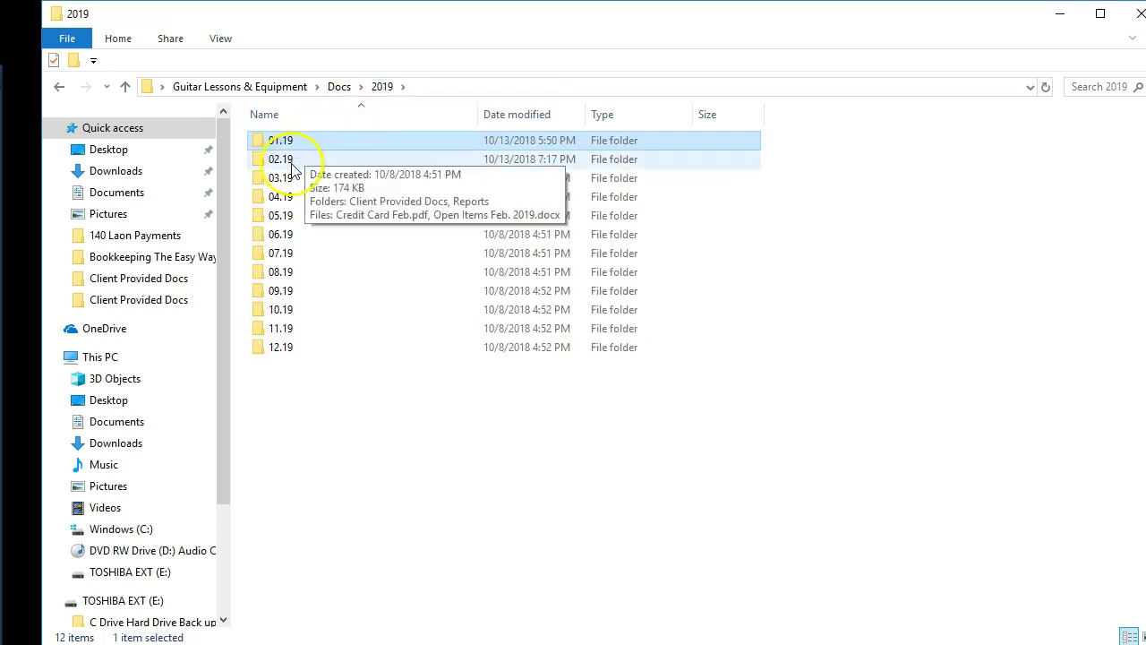
pyautogui.doubleClick(290, 158)
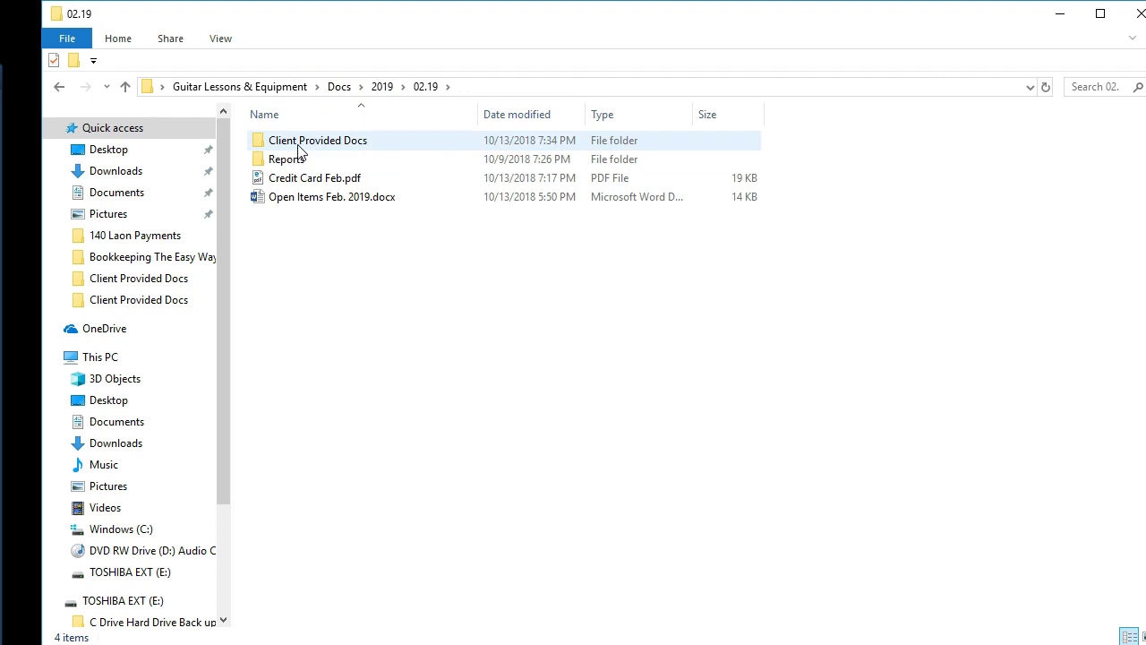
pyautogui.doubleClick(335, 144)
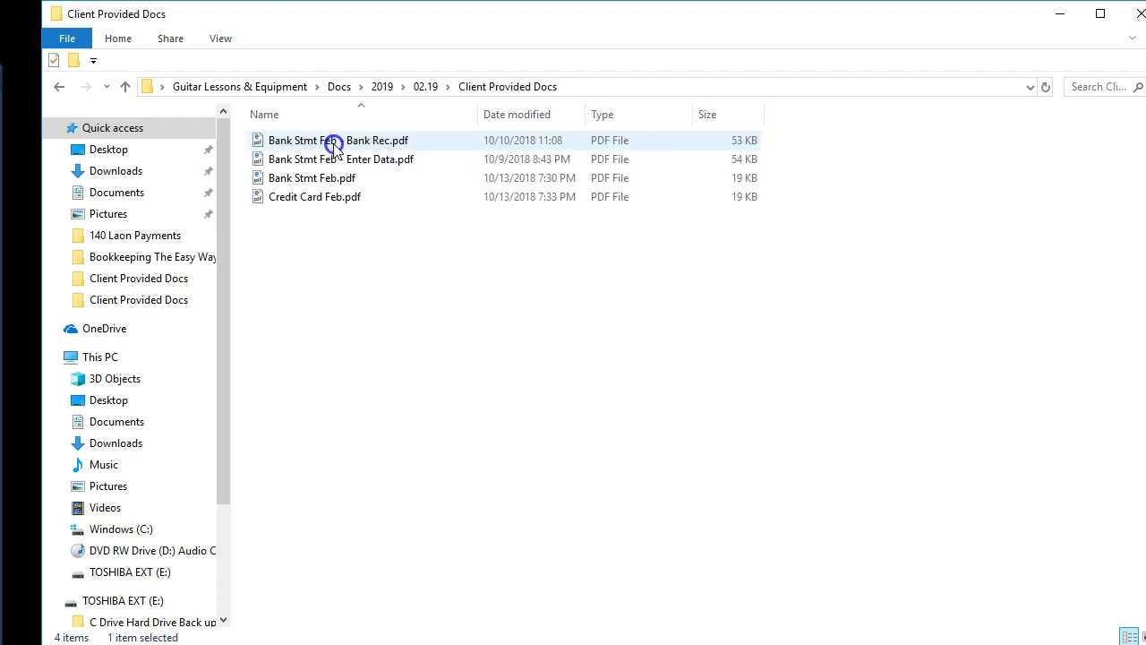
pyautogui.click(305, 201)
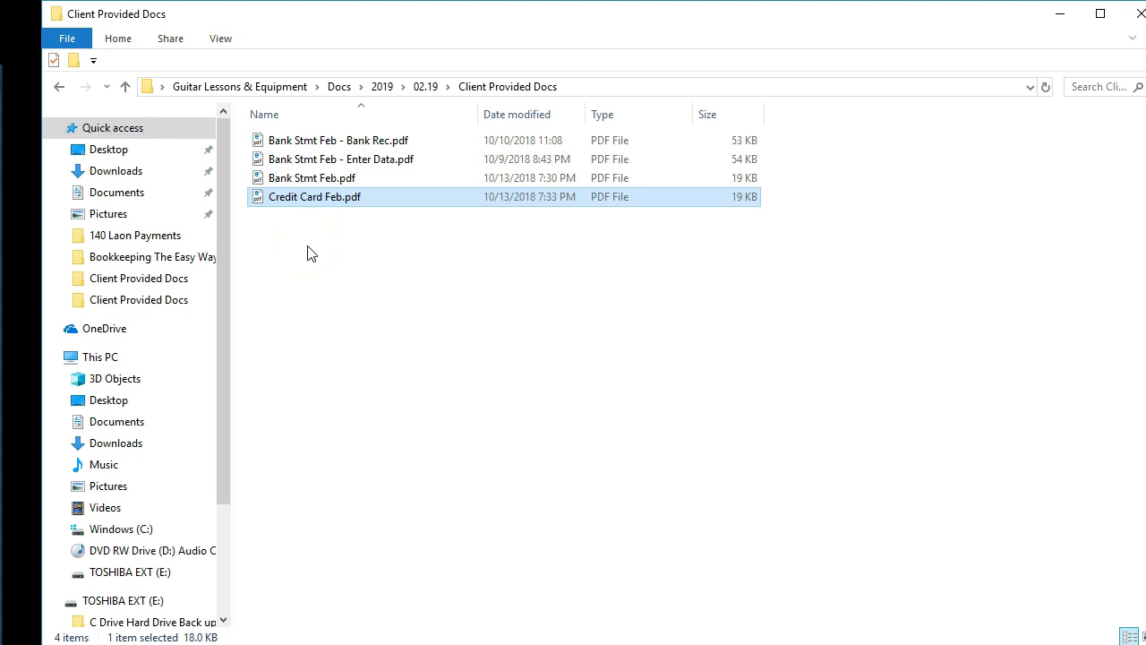
pyautogui.rightClick(302, 199)
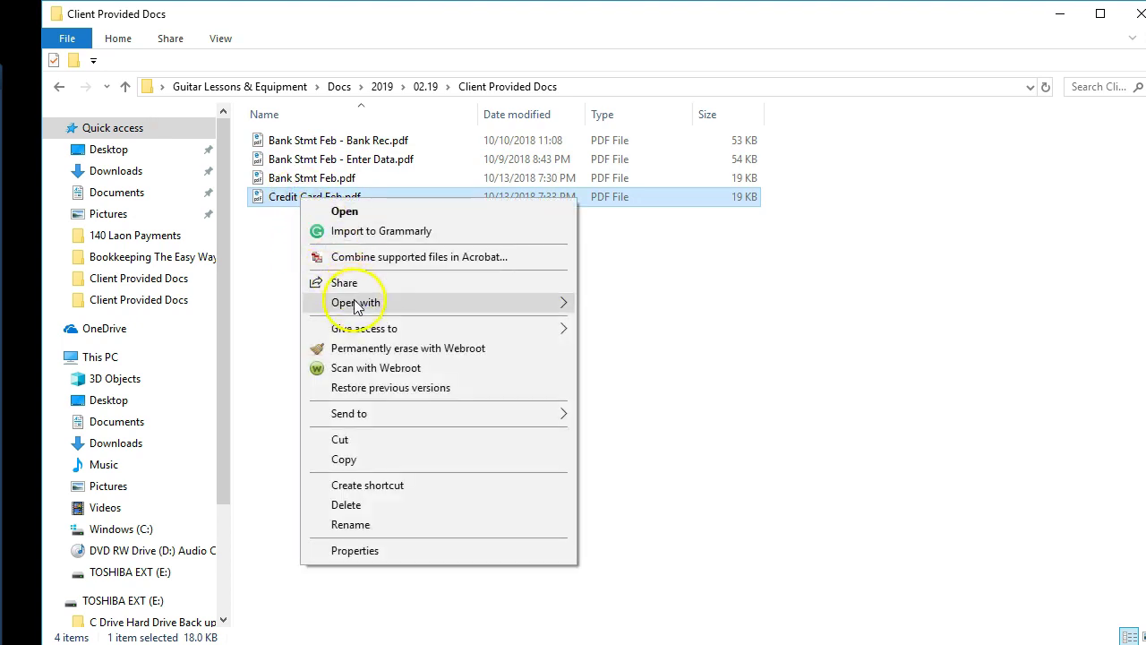
pyautogui.moveTo(504, 301)
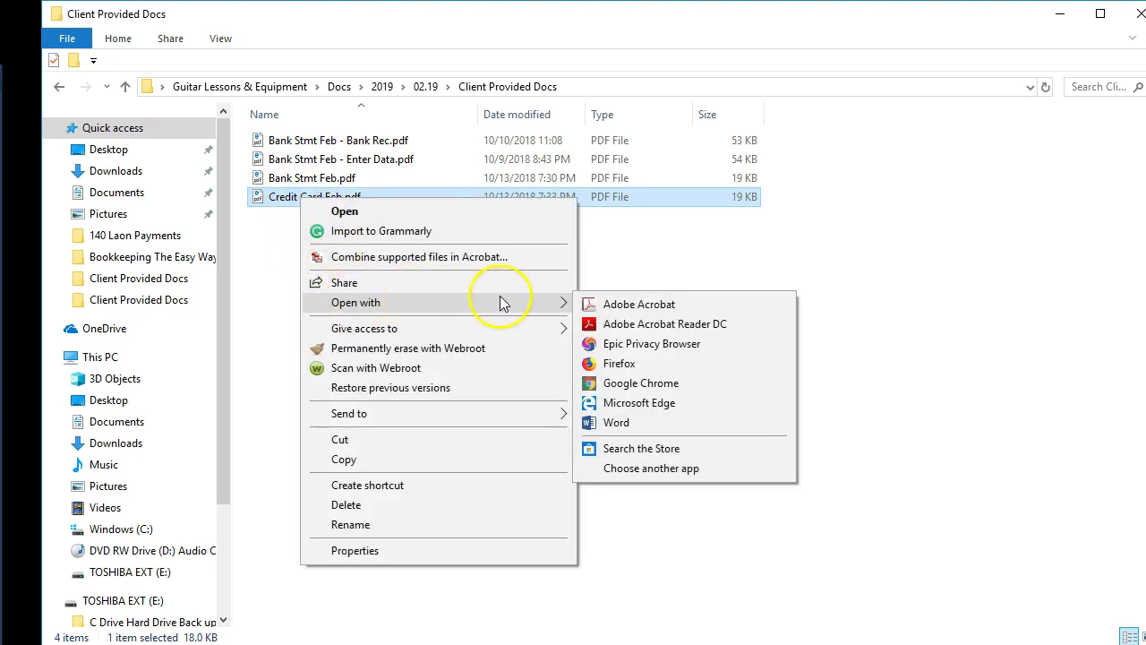
pyautogui.click(593, 325)
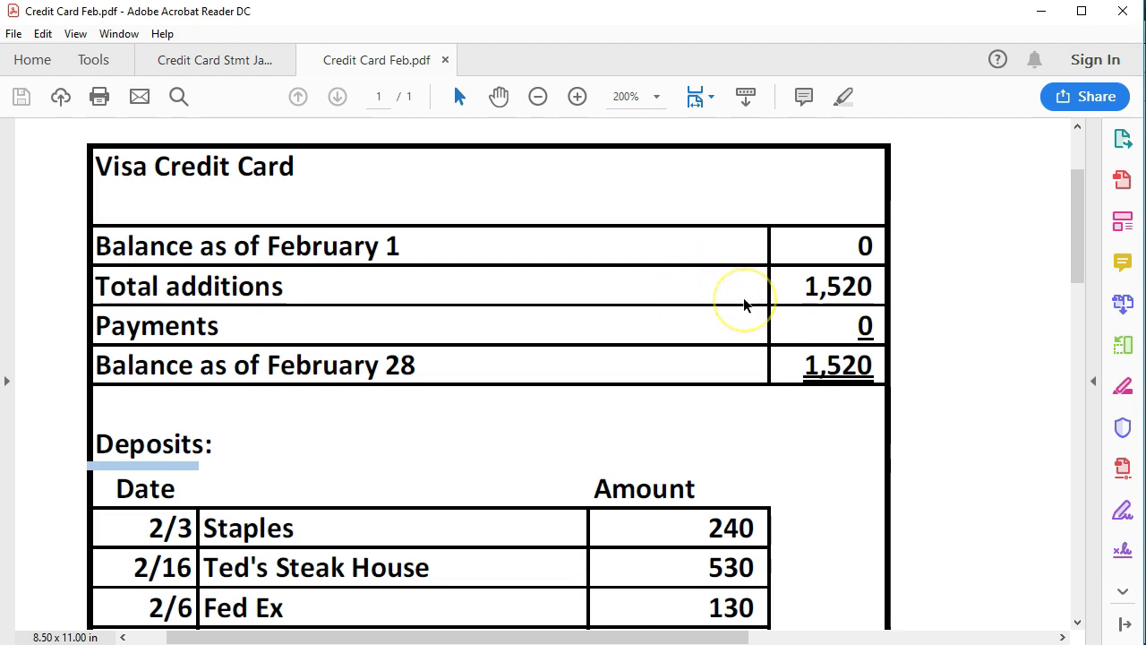
pyautogui.scroll(-3, 753, 349)
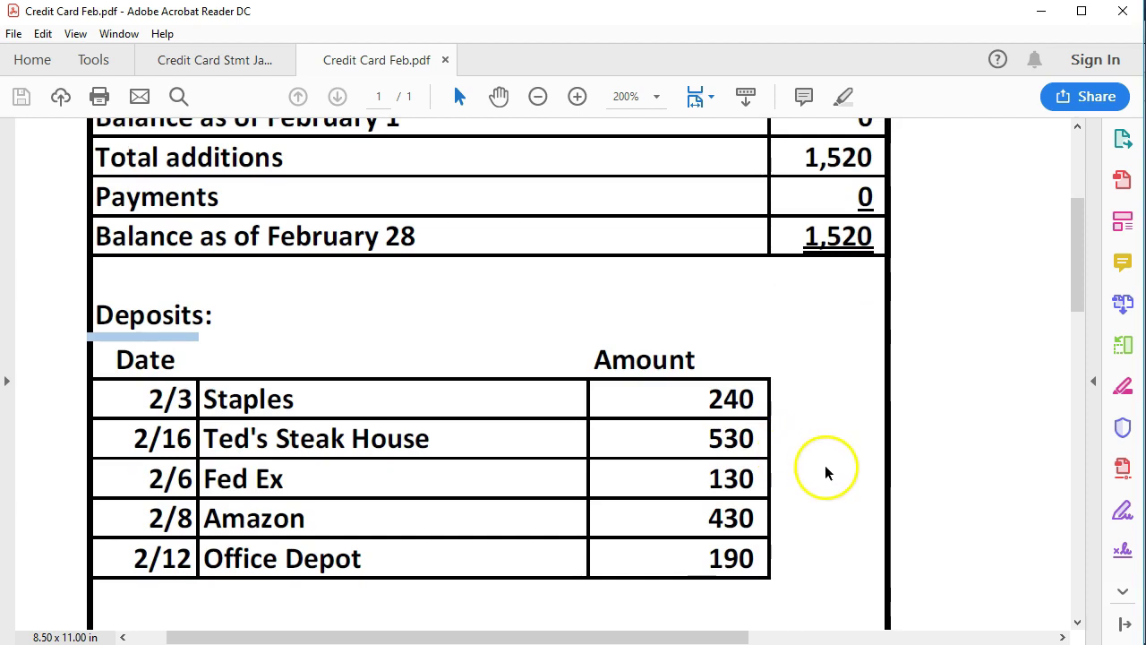
# Review the February credit card statement's individual charges, their total and the balance summary.
pyautogui.scroll(-1, 808, 482)
pyautogui.scroll(-2, 808, 482)
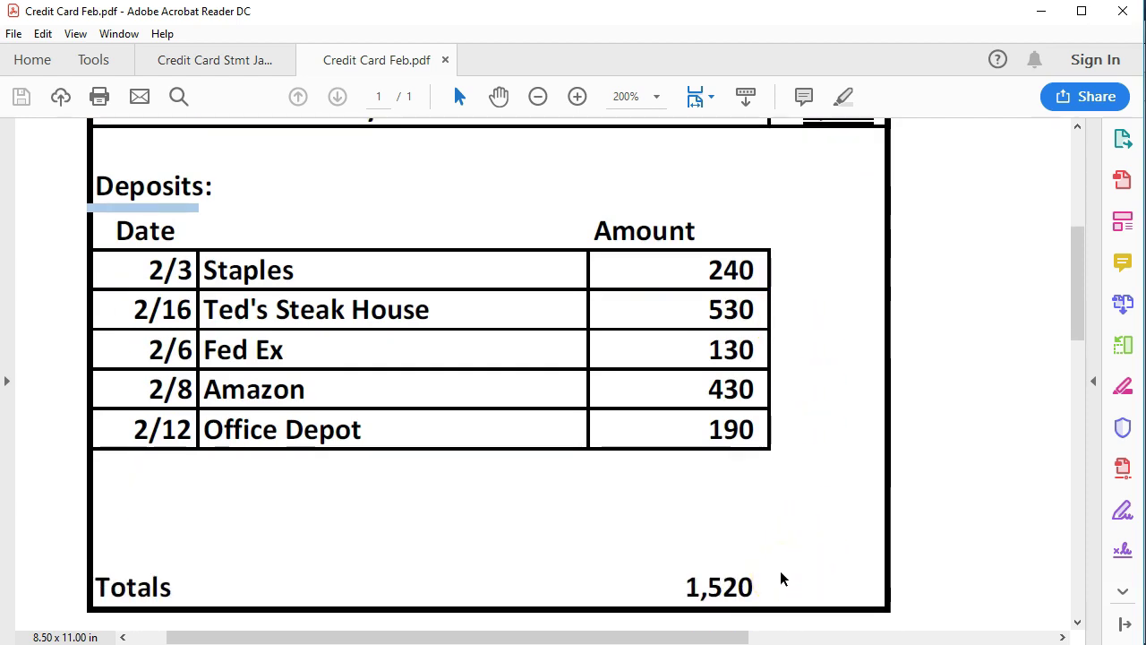
pyautogui.scroll(5, 782, 573)
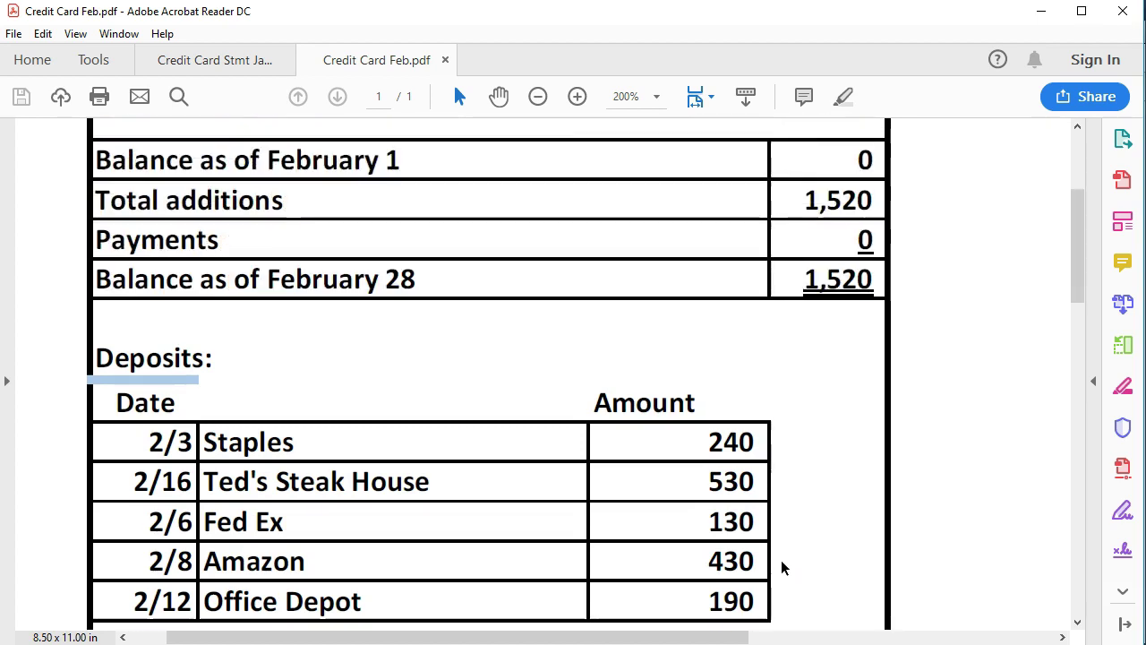
pyautogui.scroll(1, 779, 557)
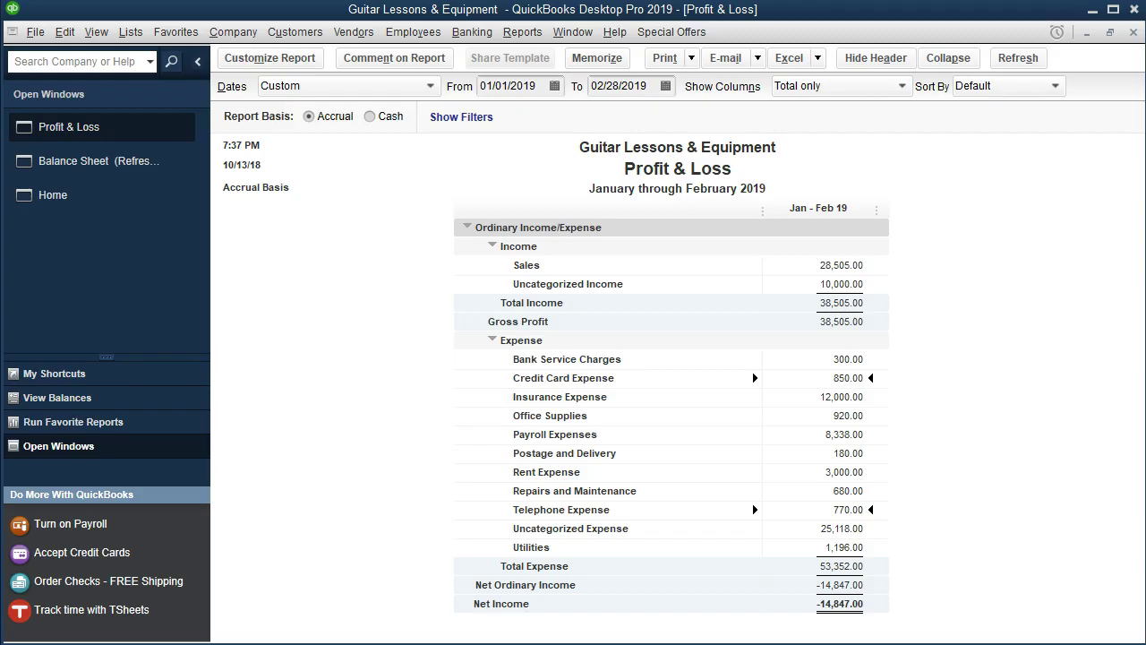
# Switch to QuickBooks Desktop and open the 02/12/2019 Visa Credit Card check from the Profit & Loss report's Uncategorized Expense detail.
pyautogui.click(725, 606)
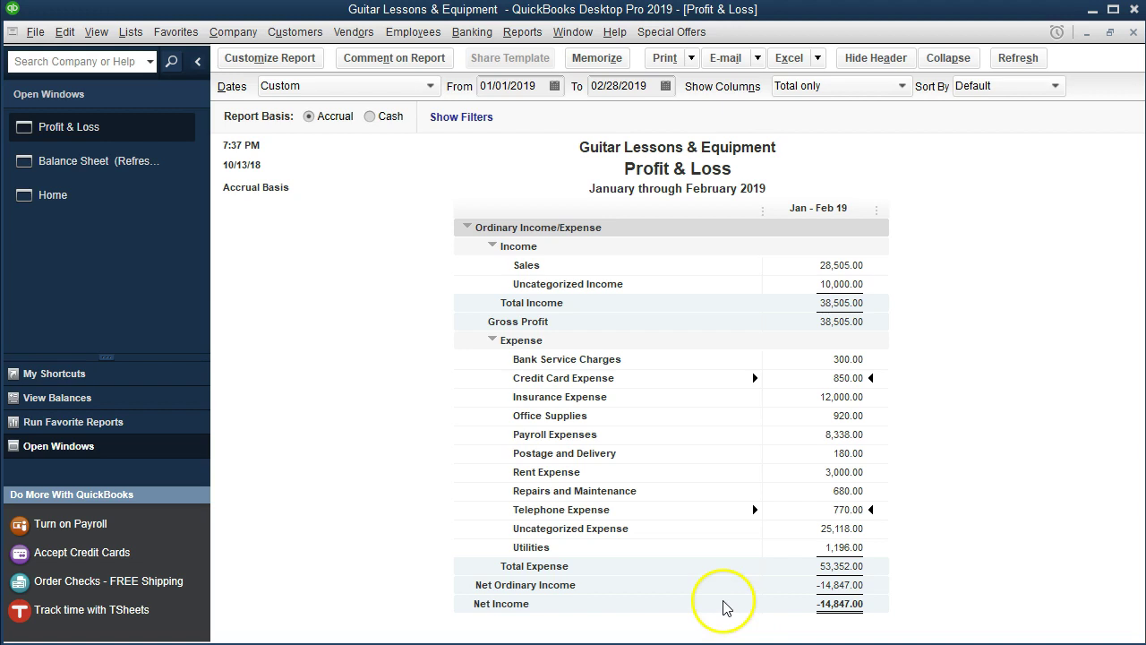
pyautogui.click(814, 529)
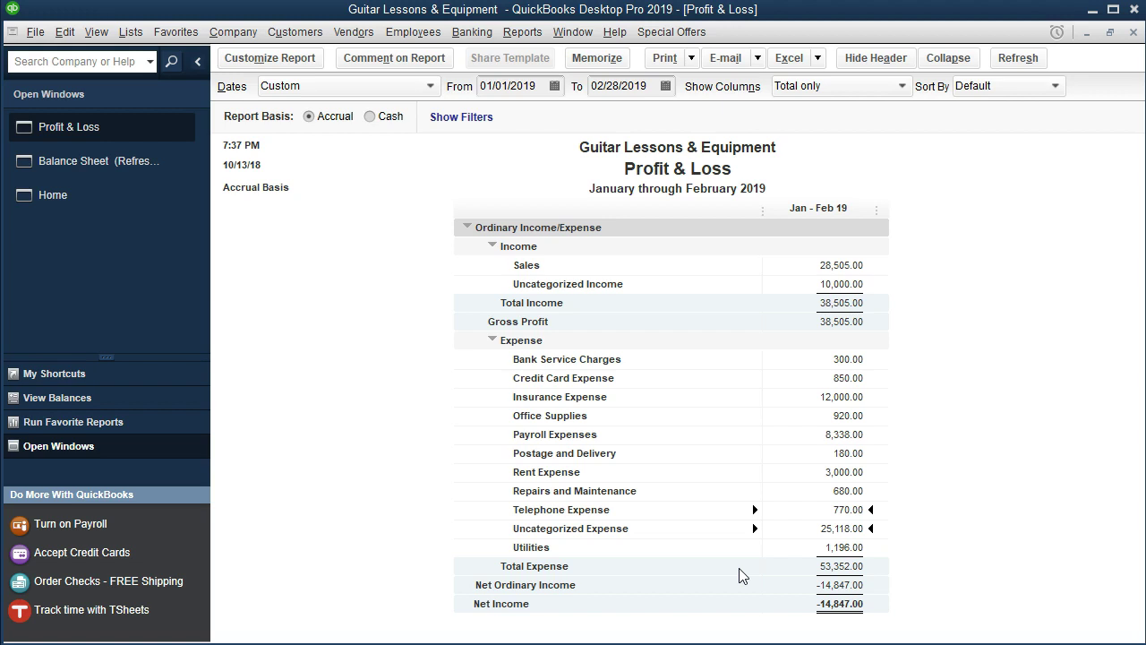
pyautogui.doubleClick(797, 530)
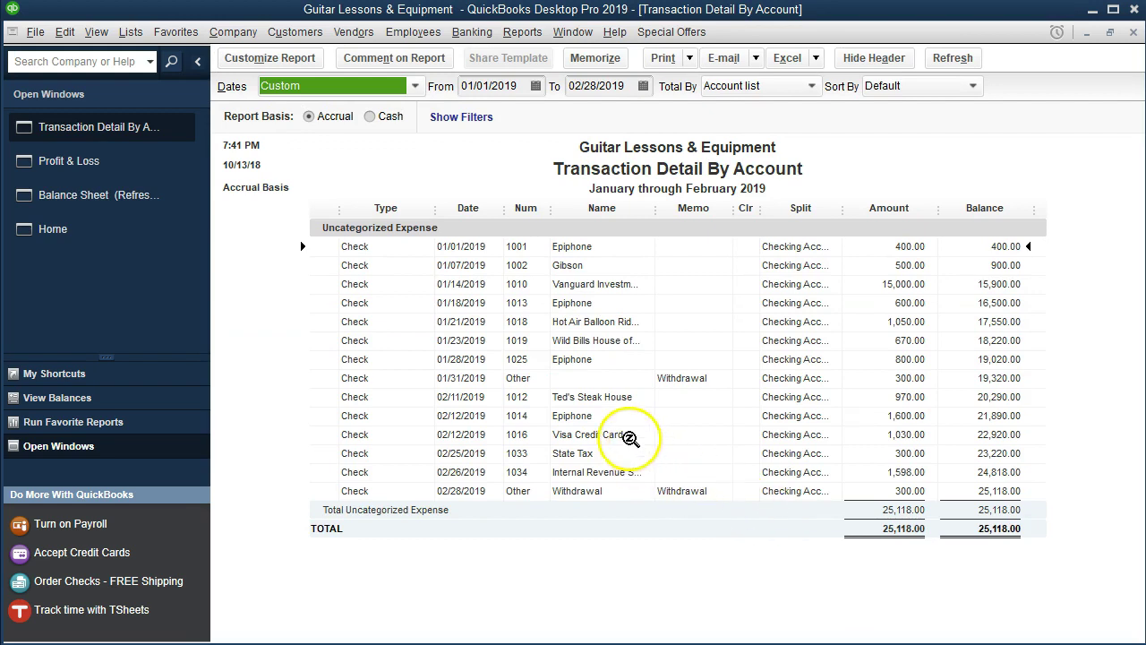
pyautogui.click(526, 436)
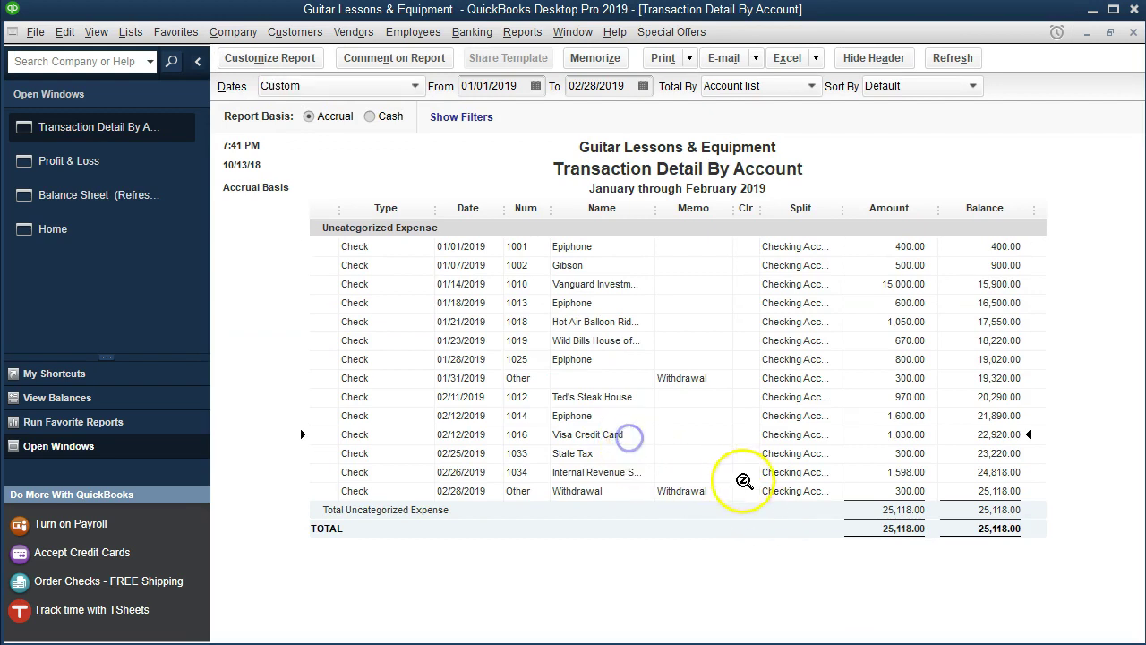
pyautogui.doubleClick(853, 430)
pyautogui.click(670, 482)
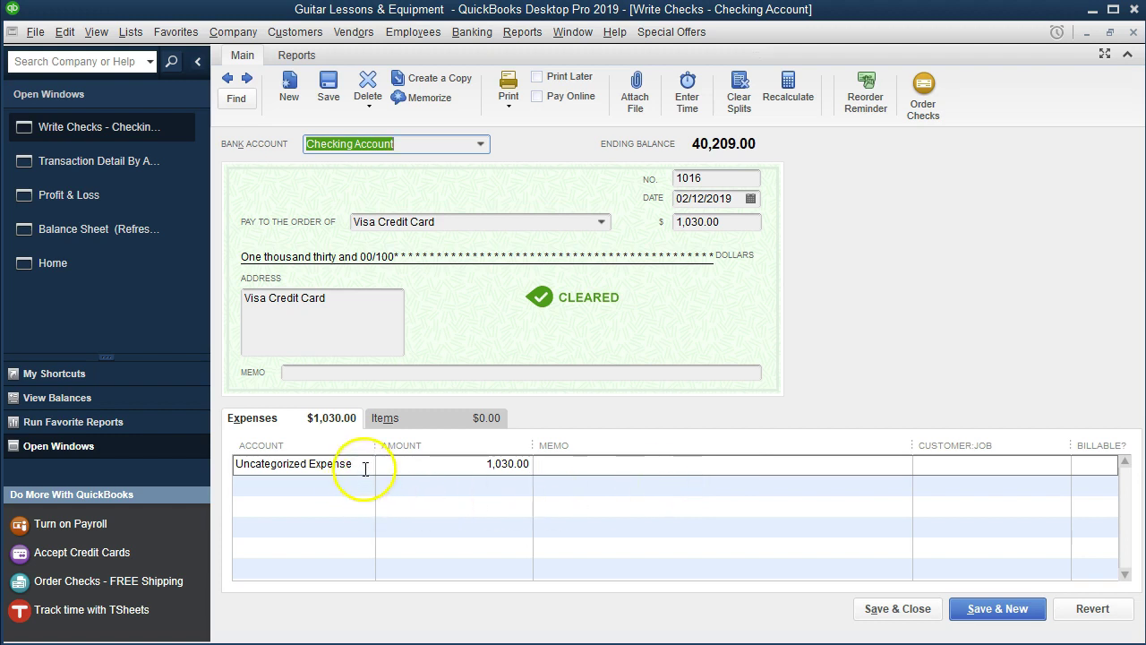
# Recategorize the Visa Credit Card check to Credit Card Expense and save the changed transaction, closing the check.
pyautogui.click(233, 476)
pyautogui.moveTo(233, 477); pyautogui.dragTo(493, 462)
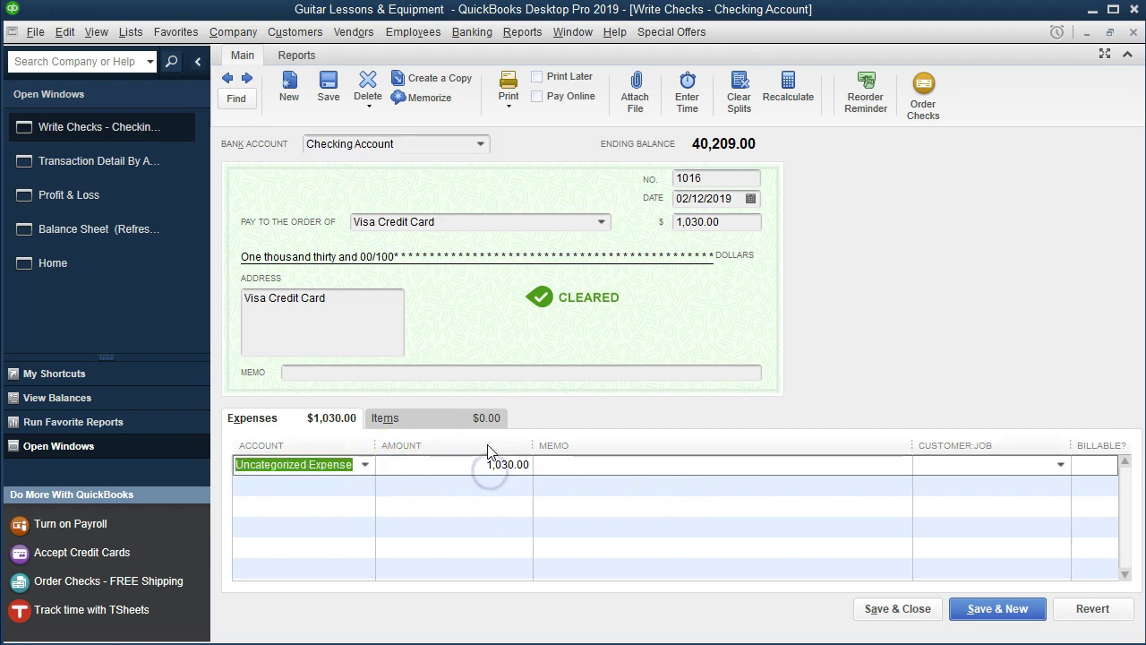
pyautogui.press('Delete')
pyautogui.write('Credit C')
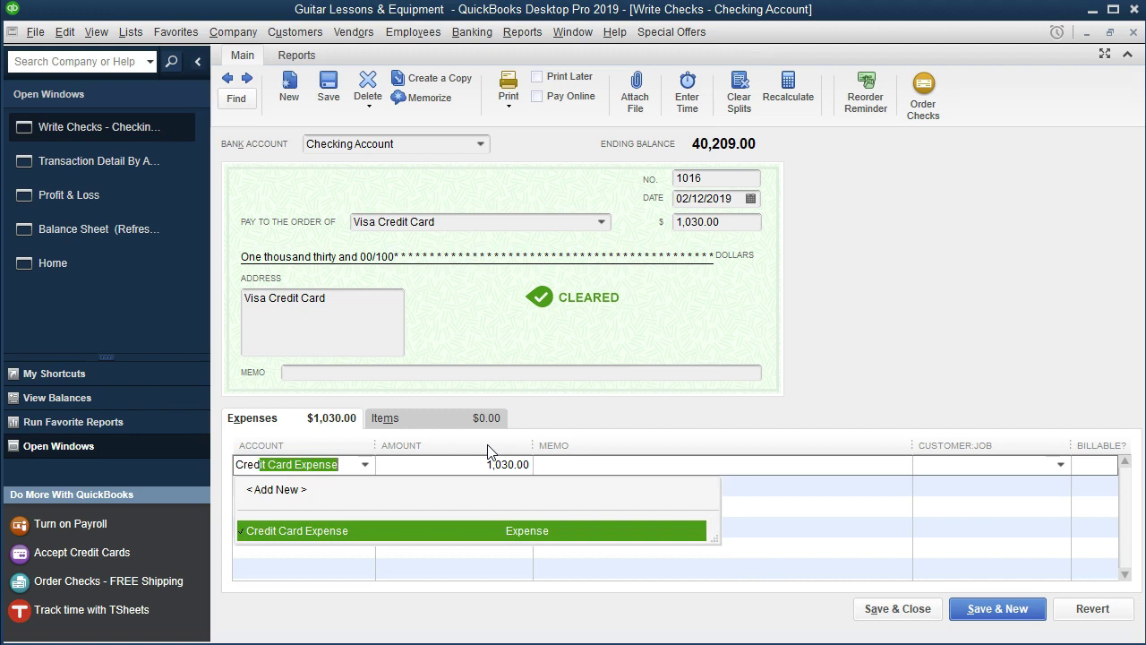
pyautogui.press('Tab')
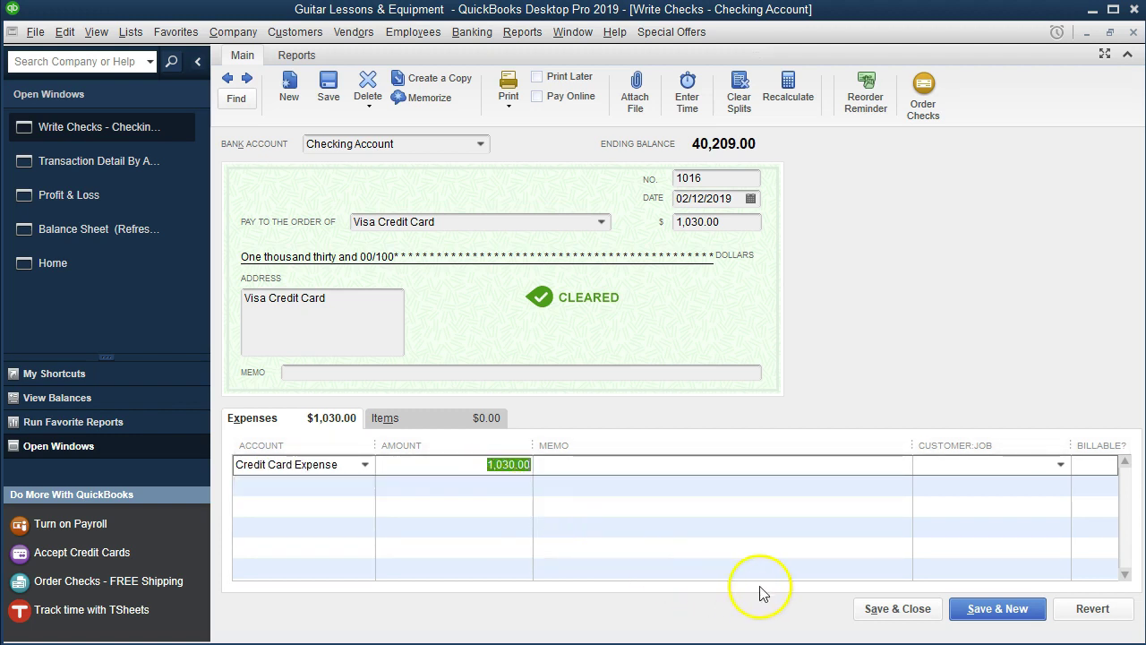
pyautogui.click(857, 611)
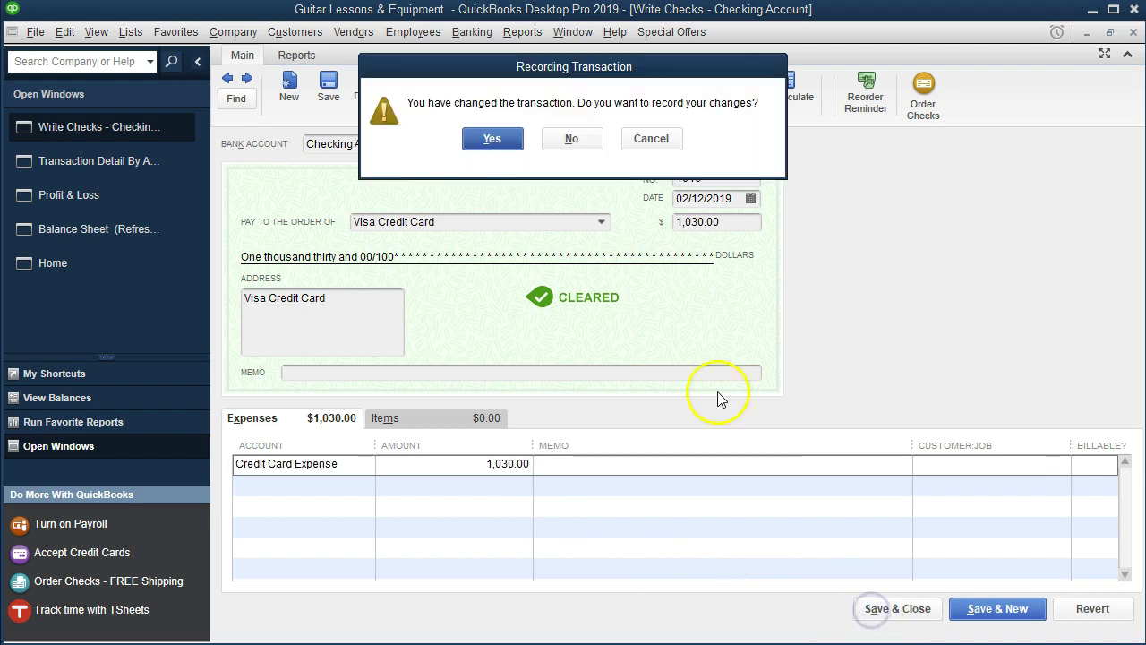
pyautogui.click(494, 140)
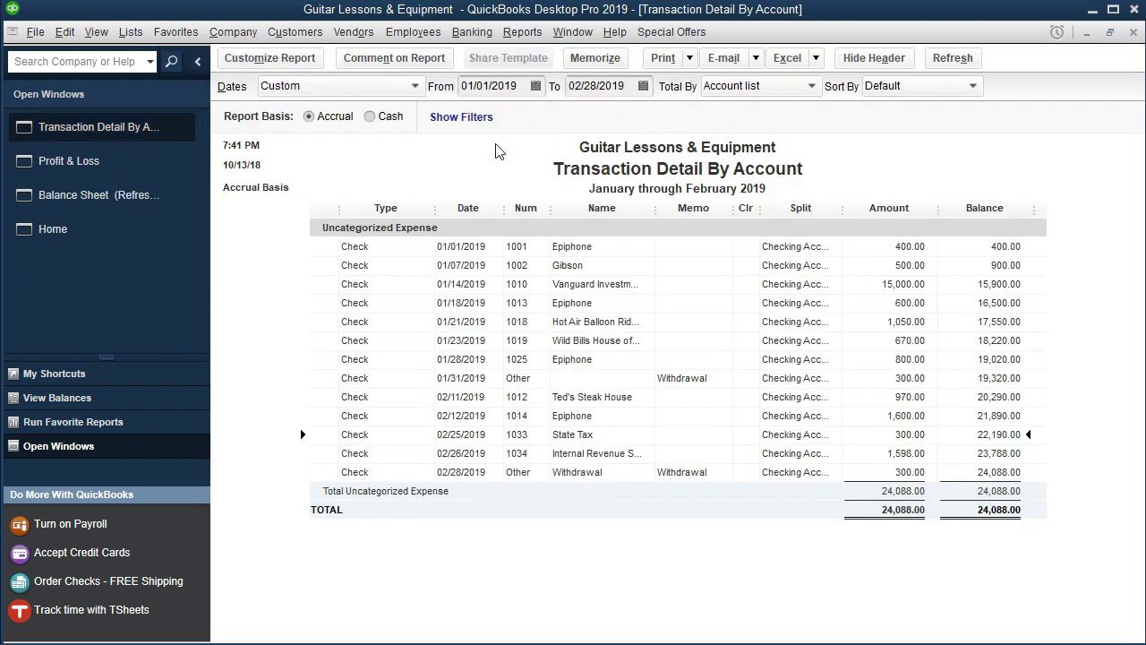
# Close the Uncategorized Expense detail and examine the Credit Card Expense transaction detail from the Profit & Loss report.
pyautogui.click(1133, 33)
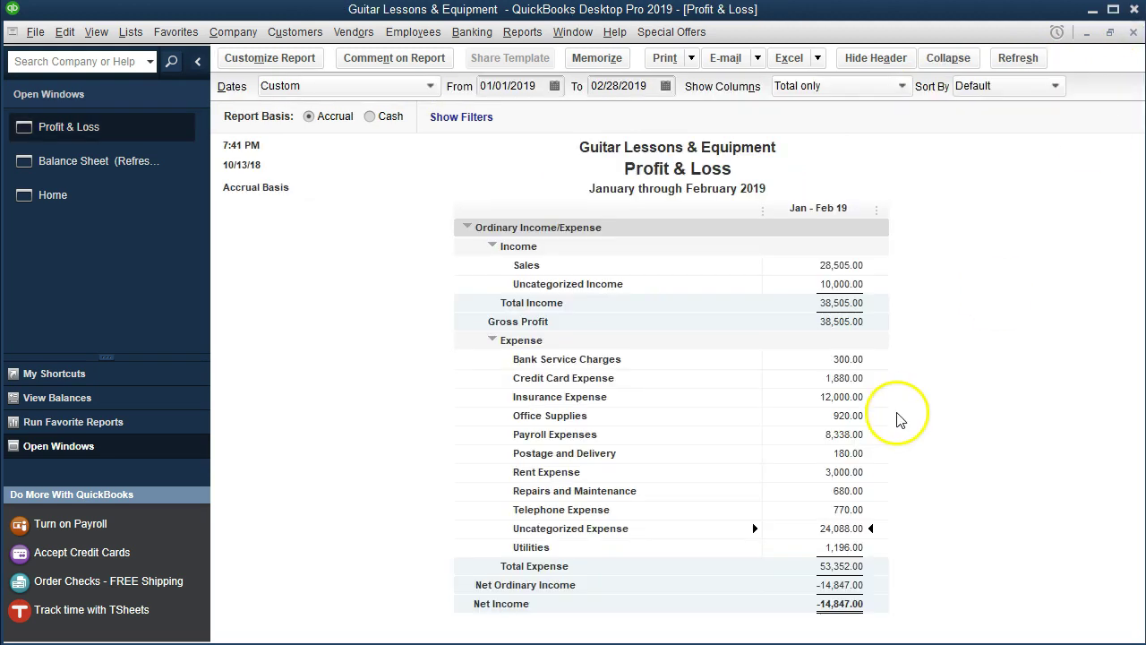
pyautogui.doubleClick(824, 377)
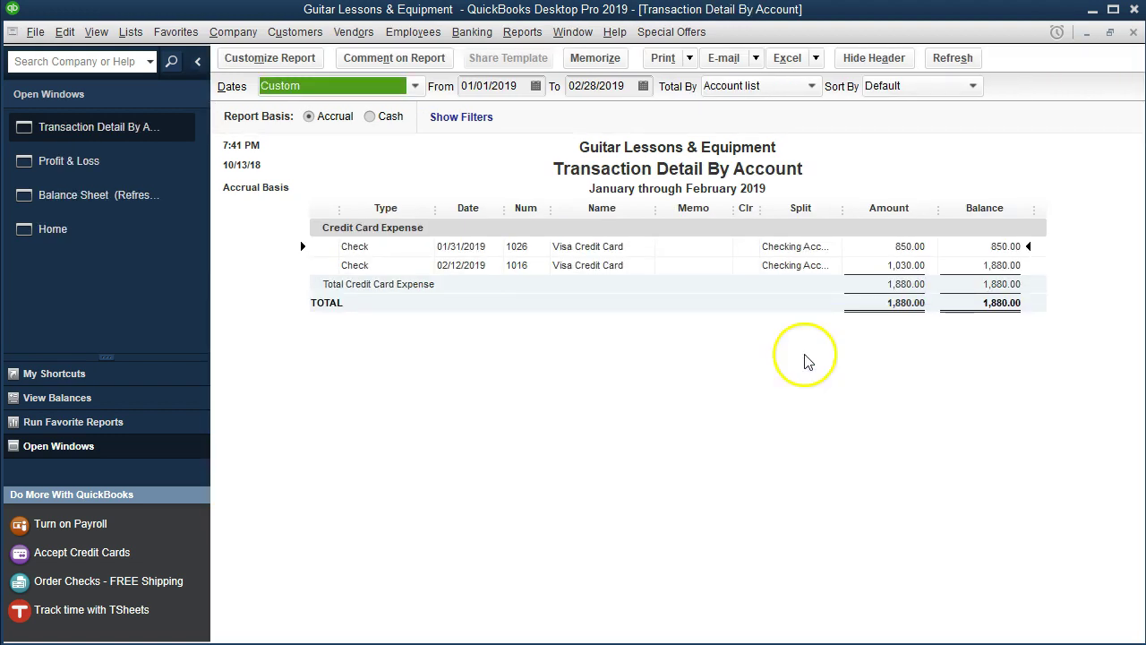
pyautogui.click(877, 267)
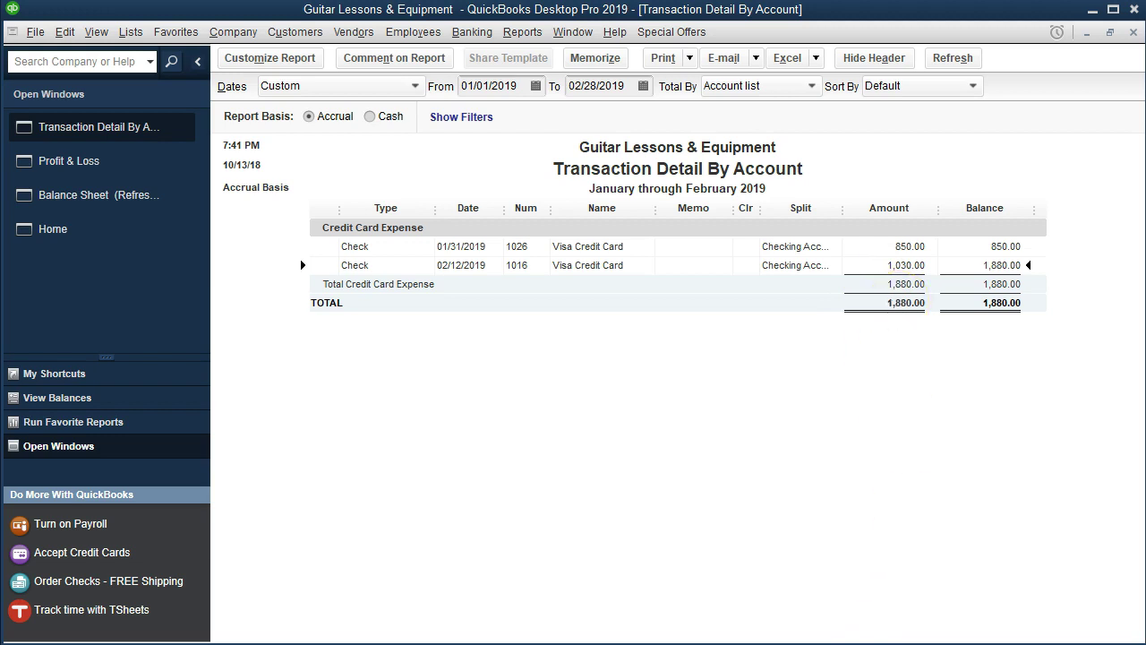
# Switch to Credit Card Feb.pdf in Adobe Acrobat Reader DC and check its charges and total against the recorded Visa payments.
pyautogui.moveTo(812, 643)
pyautogui.click(880, 624)
pyautogui.scroll(-3, 822, 523)
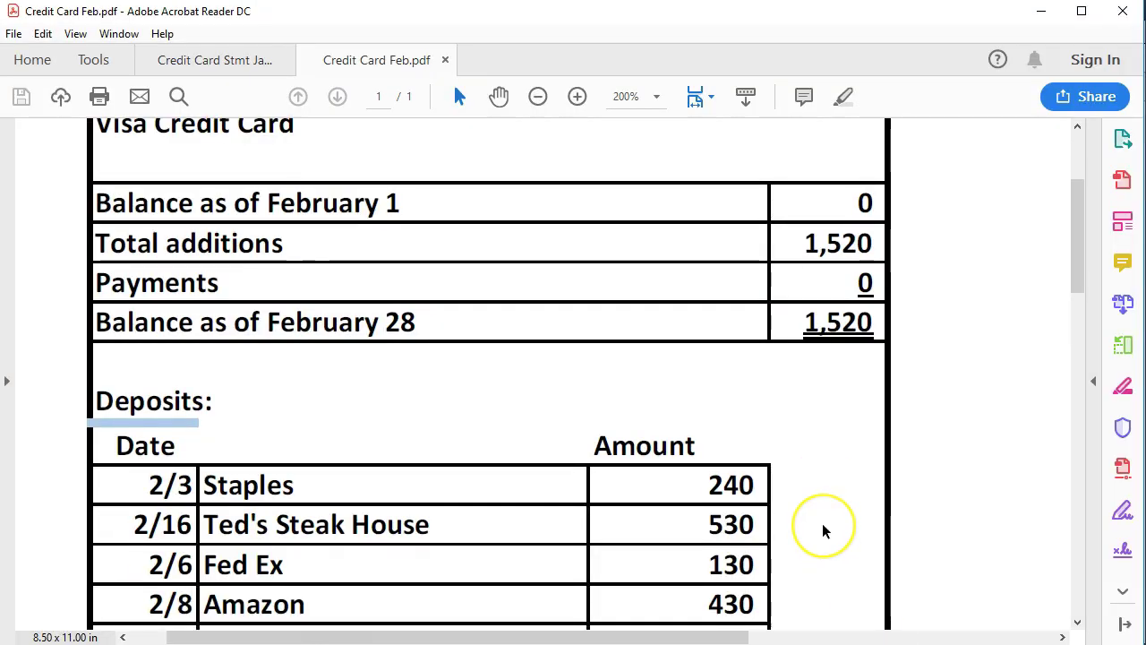
pyautogui.scroll(-3, 822, 523)
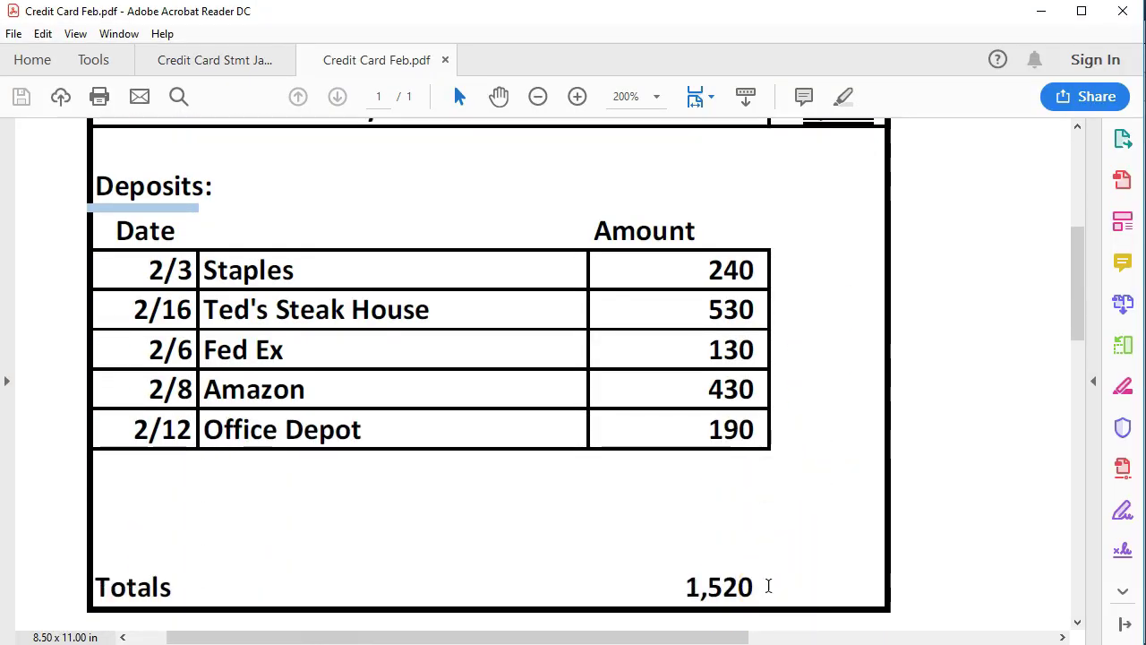
pyautogui.click(821, 343)
pyautogui.click(801, 338)
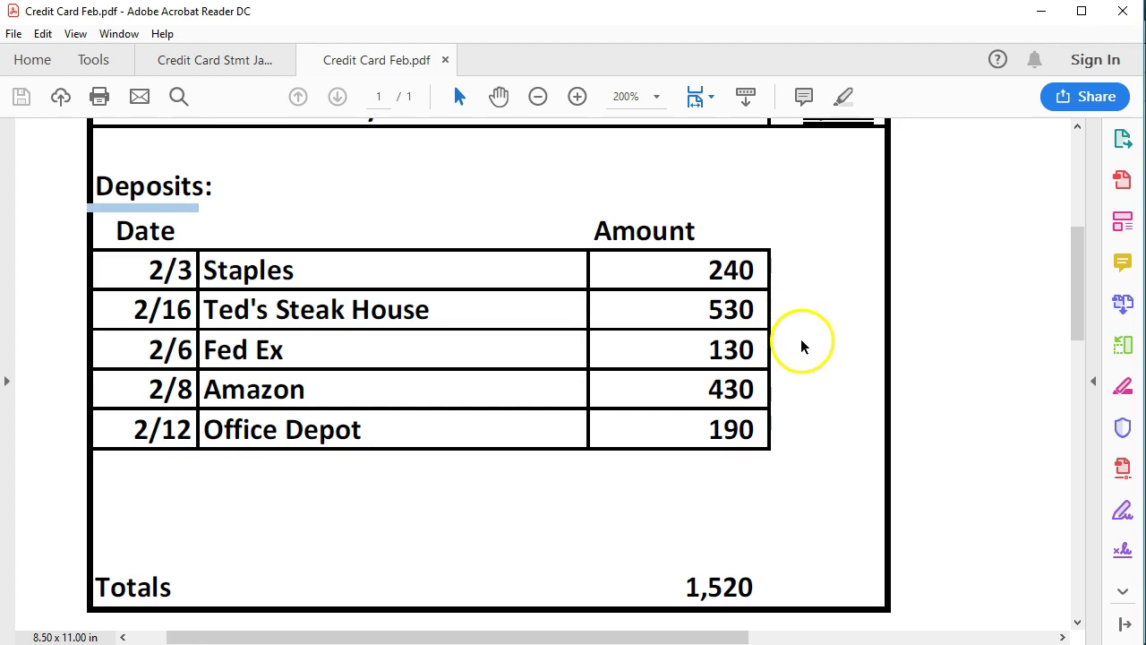
pyautogui.click(765, 581)
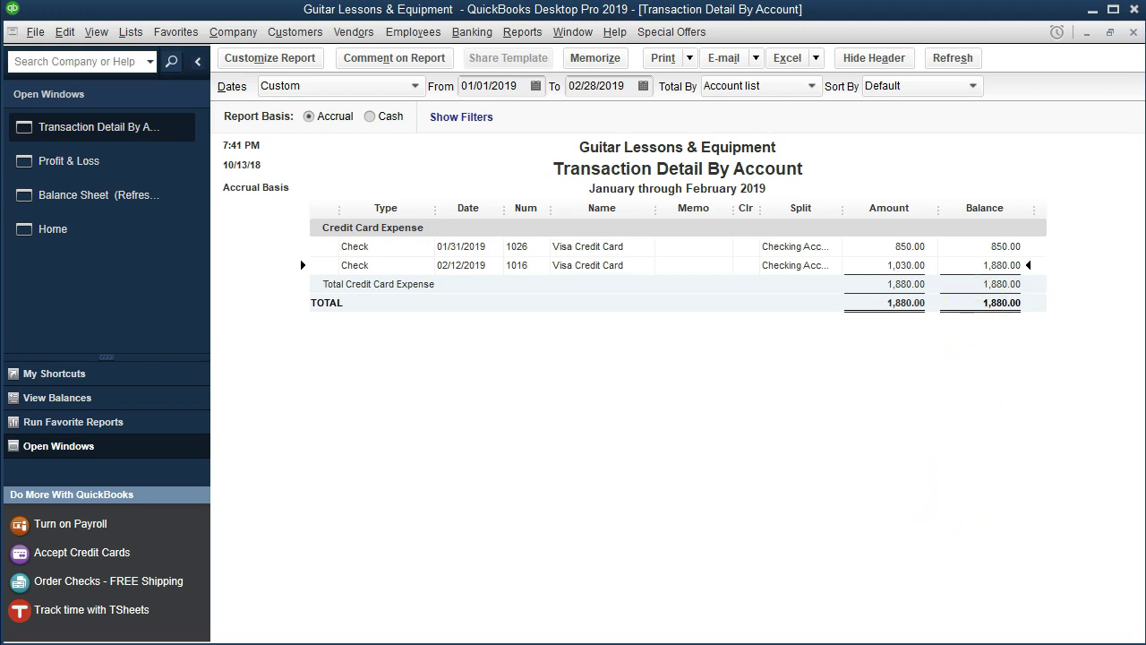
# Return to the February statement PDF and go through the Staples and Ted's Steak House charges and the statement total.
pyautogui.moveTo(812, 641)
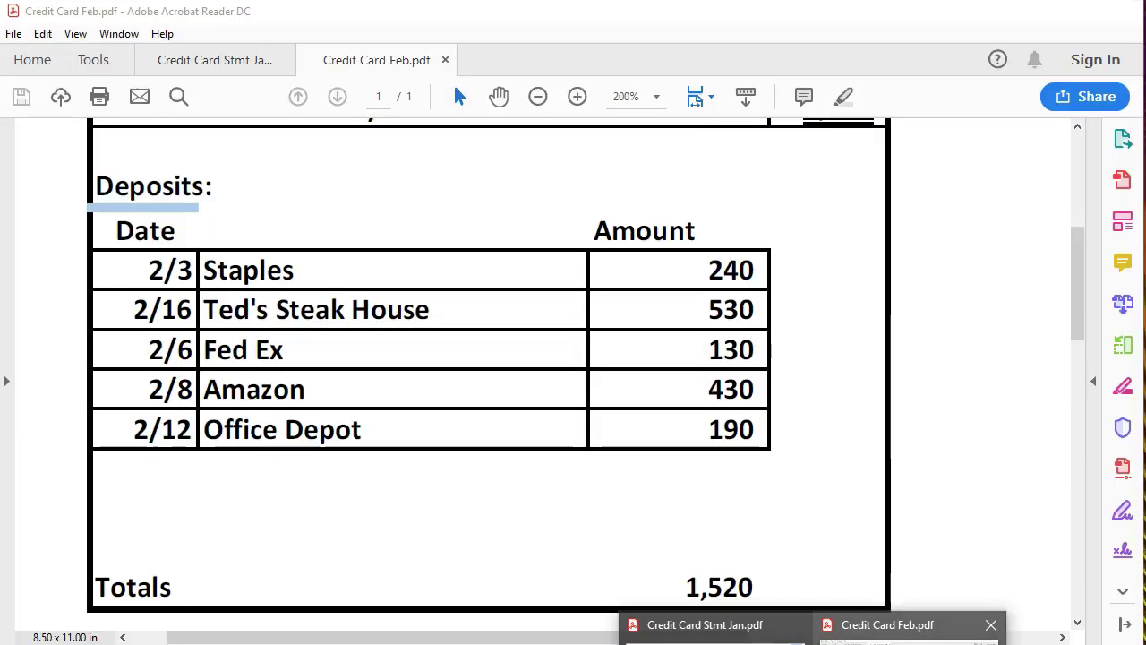
pyautogui.click(887, 626)
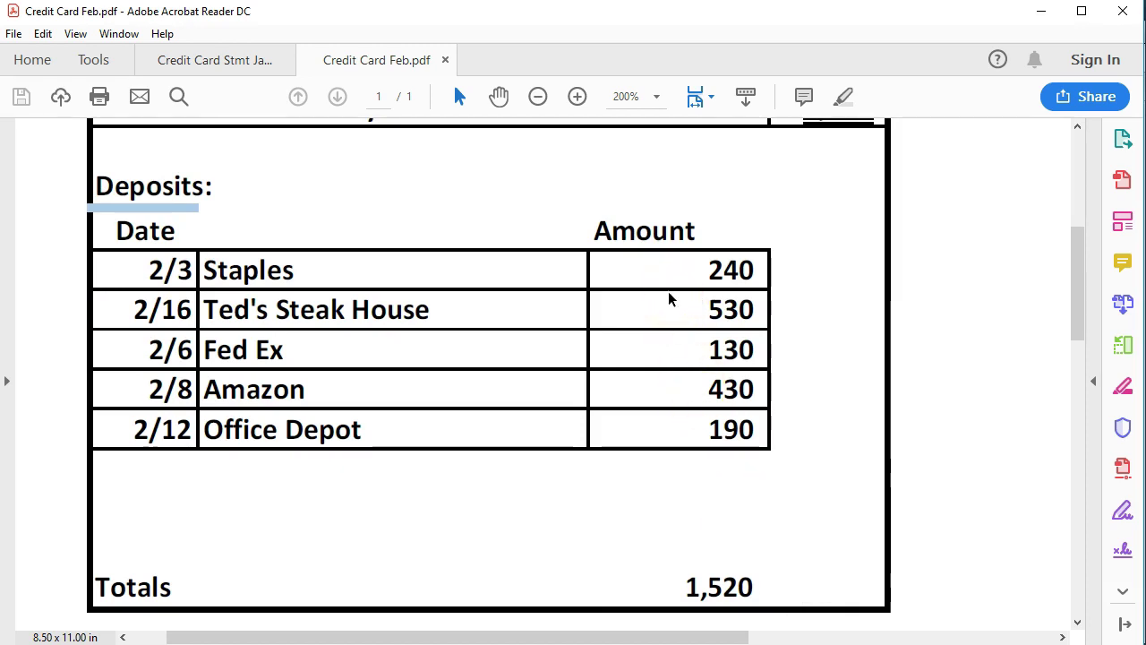
pyautogui.click(726, 270)
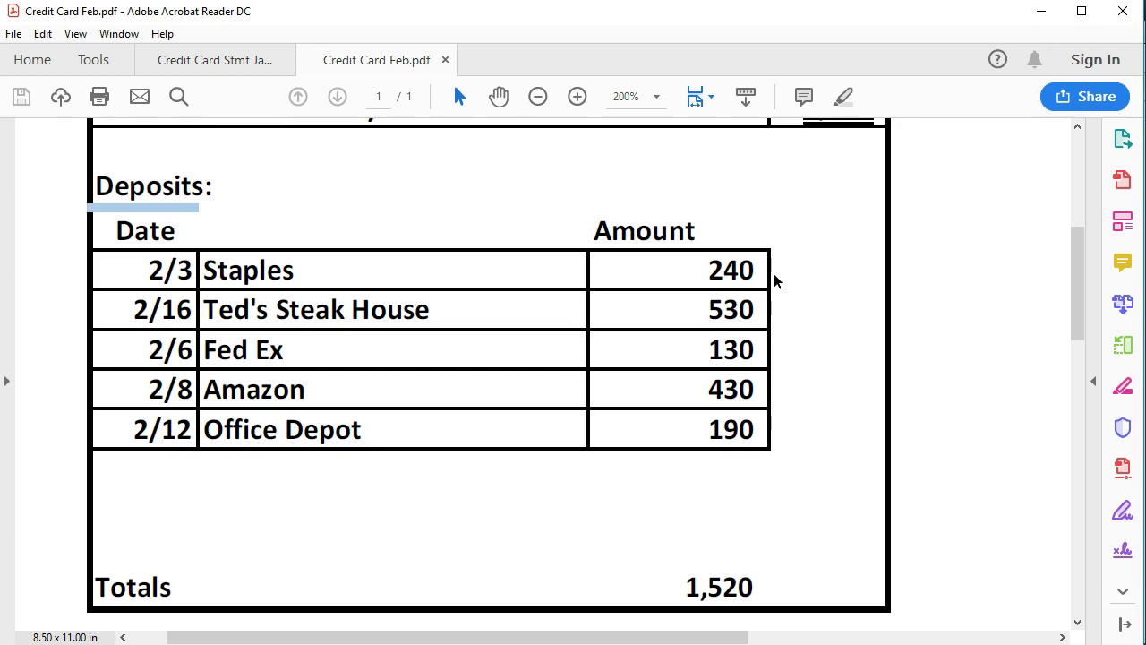
pyautogui.click(778, 307)
pyautogui.click(779, 589)
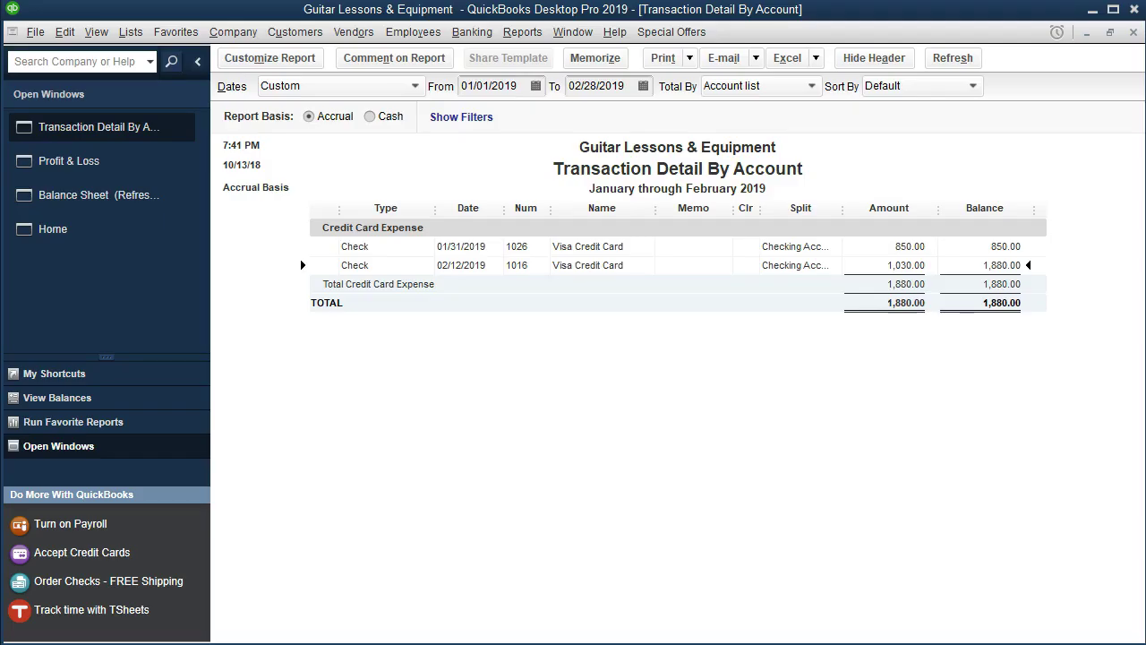
# Look over the Credit Card Expense detail in QuickBooks Desktop, and return to Credit Card Feb.pdf to examine its balance summary.
pyautogui.click(772, 475)
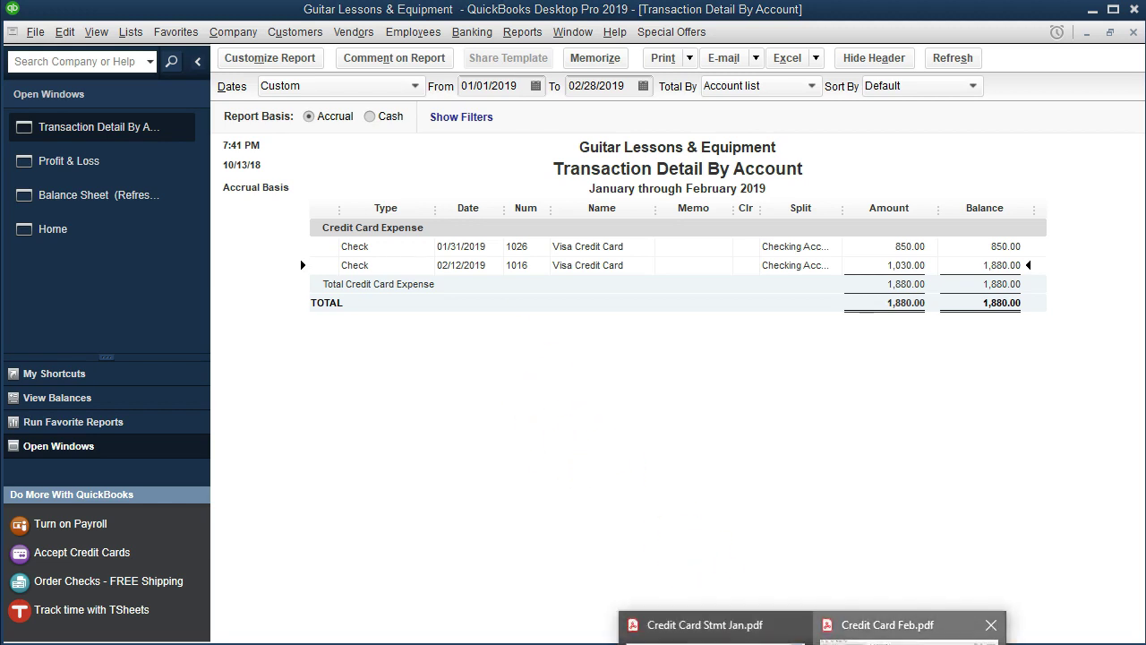
pyautogui.click(819, 632)
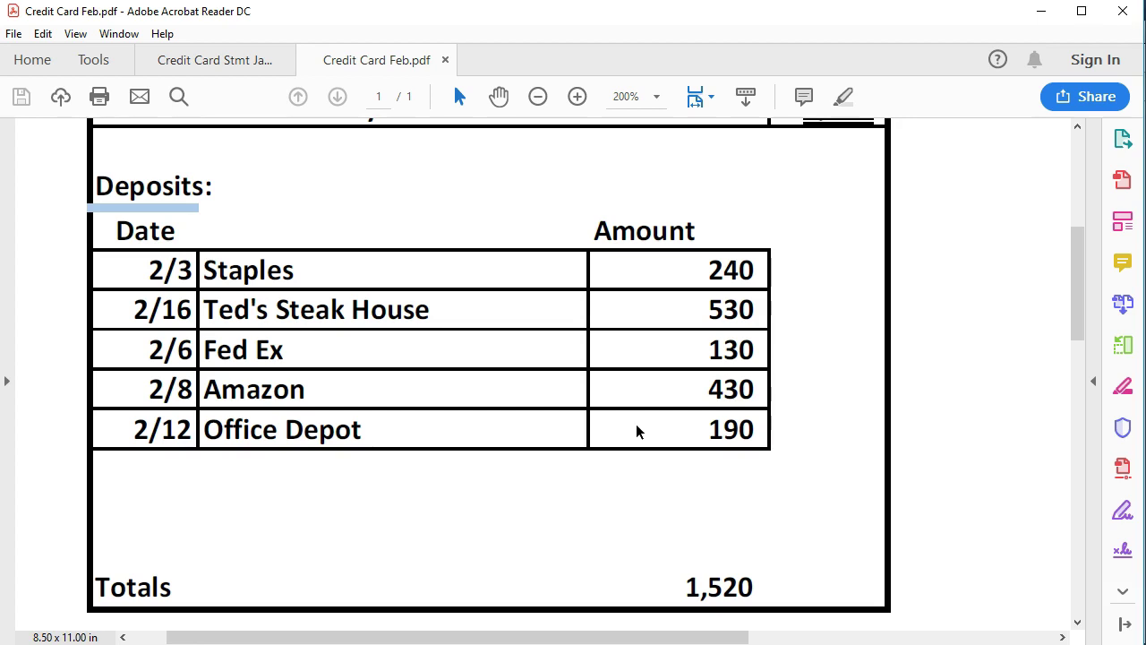
pyautogui.scroll(3, 636, 425)
pyautogui.scroll(3, 637, 425)
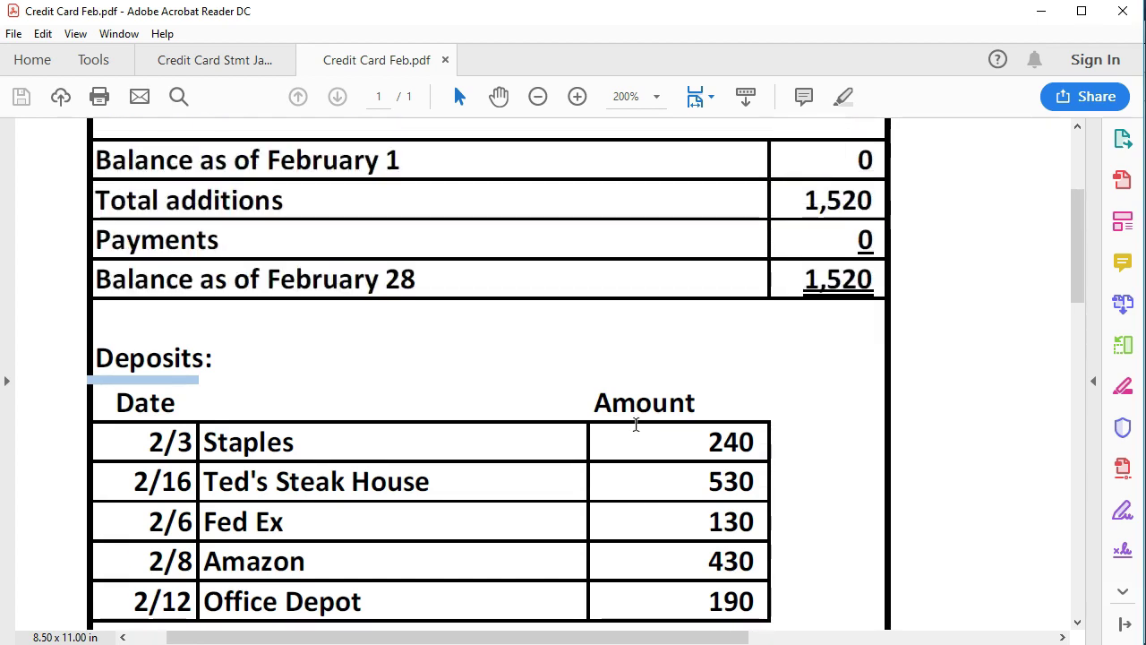